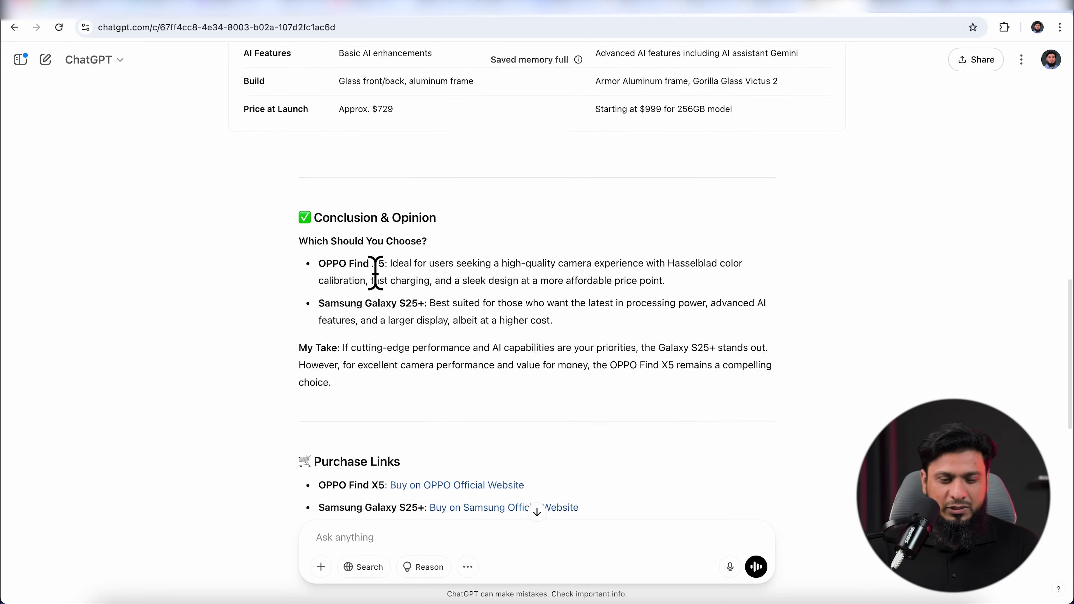
{"action": "scroll", "coordinate": [549, 305], "scroll_direction": "down", "scroll_amount": 5}
{"action": "scroll", "coordinate": [312, 264], "scroll_direction": "down", "scroll_amount": 2}
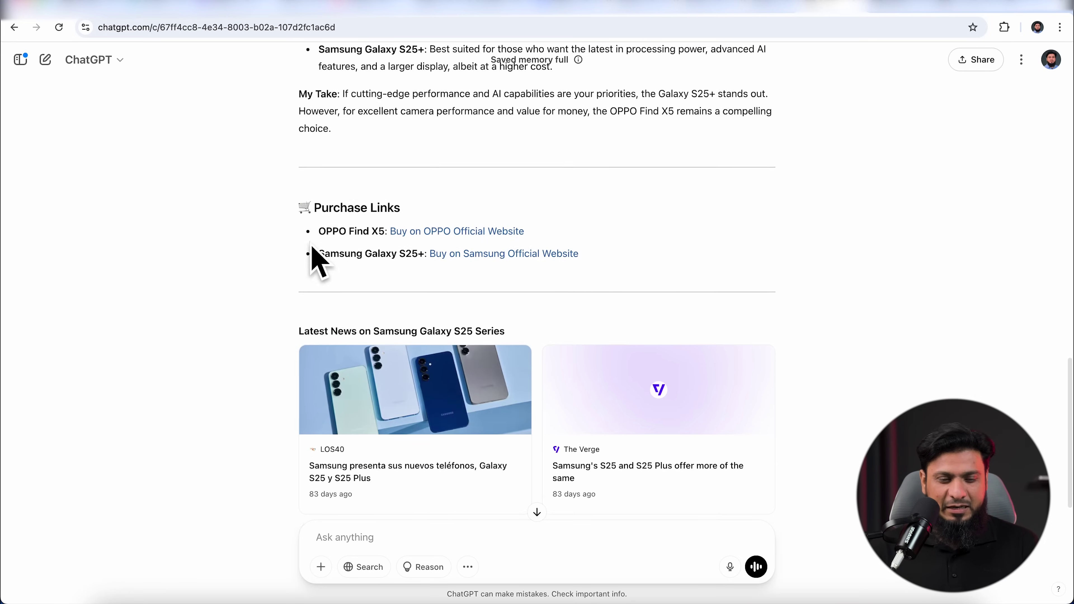
{"action": "scroll", "coordinate": [438, 355], "scroll_direction": "up", "scroll_amount": 20}
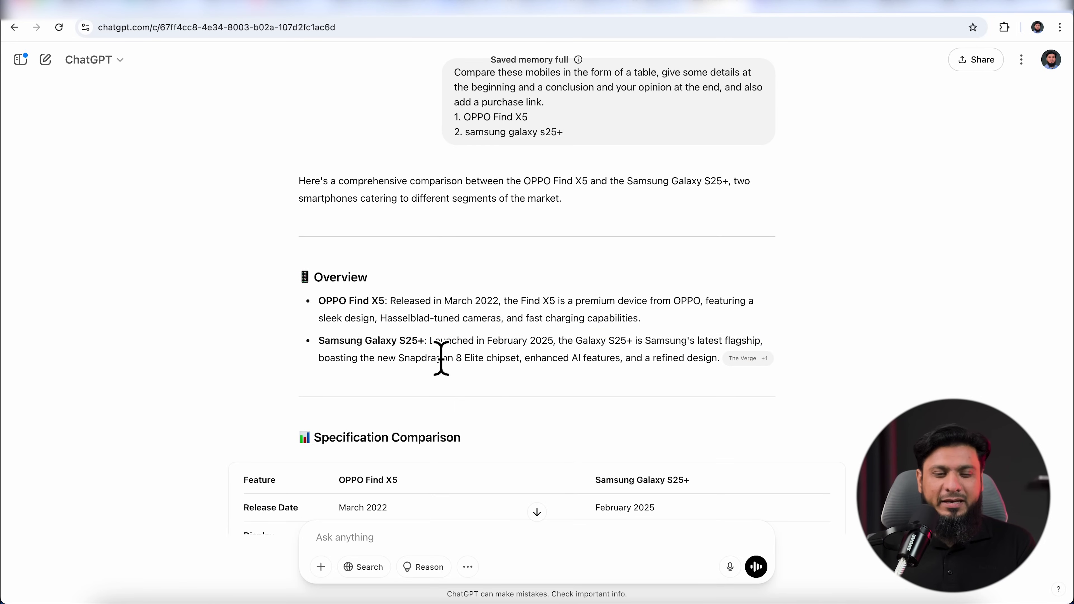
{"action": "scroll", "coordinate": [436, 345], "scroll_direction": "down", "scroll_amount": 4}
{"action": "scroll", "coordinate": [436, 348], "scroll_direction": "down", "scroll_amount": 15}
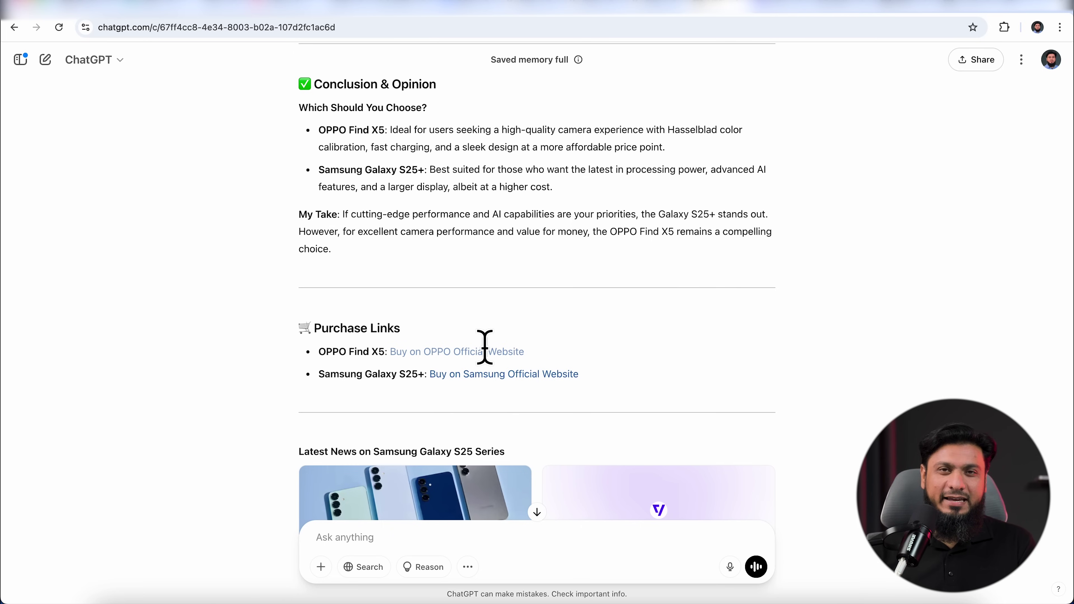
Show the OPPO Affiliate Program page and highlight its heading and commission subtitle.
{"action": "left_click", "coordinate": [402, 5]}
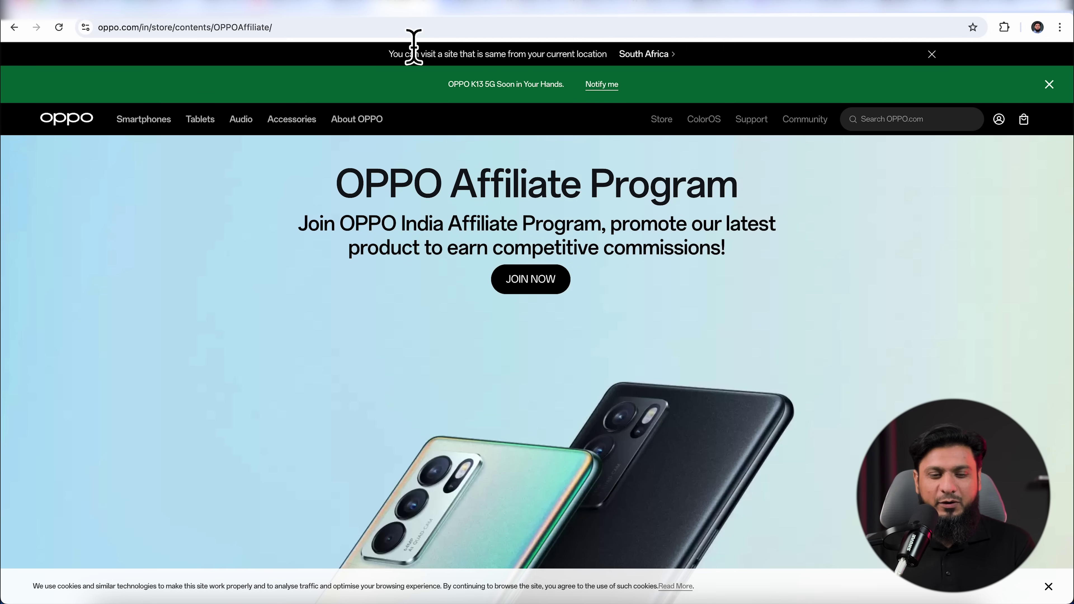
{"action": "left_click_drag", "start_coordinate": [346, 186], "coordinate": [753, 248]}
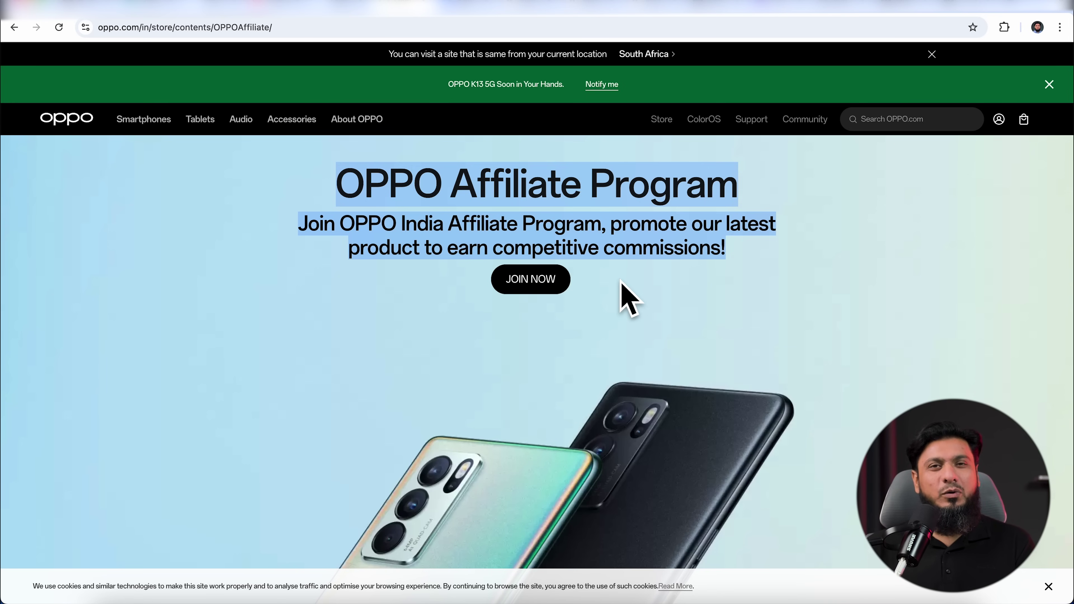
{"action": "left_click", "coordinate": [625, 296]}
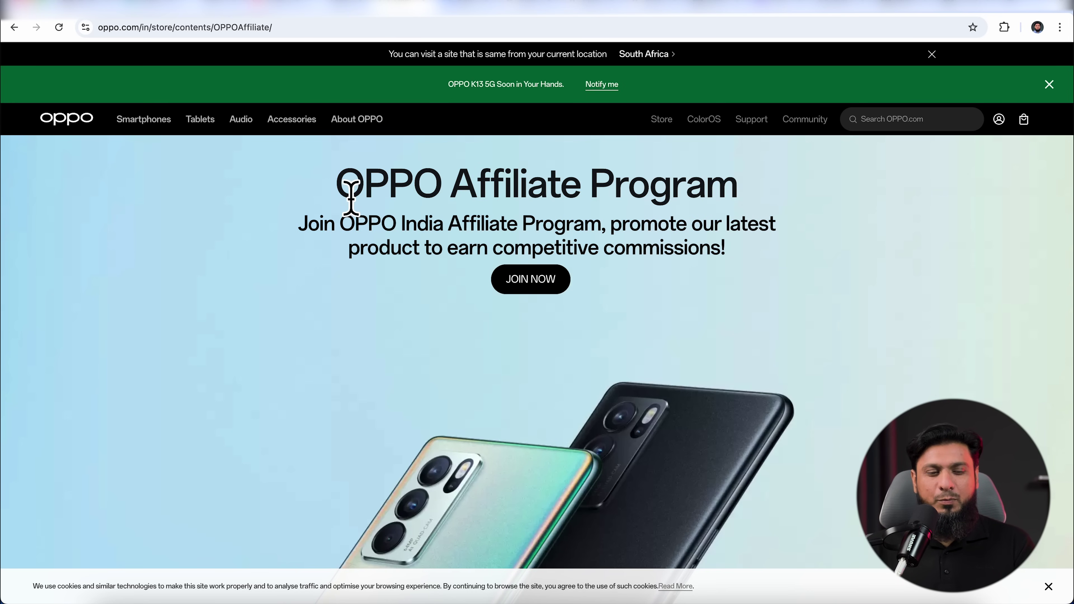
{"action": "left_click_drag", "start_coordinate": [344, 197], "coordinate": [738, 199]}
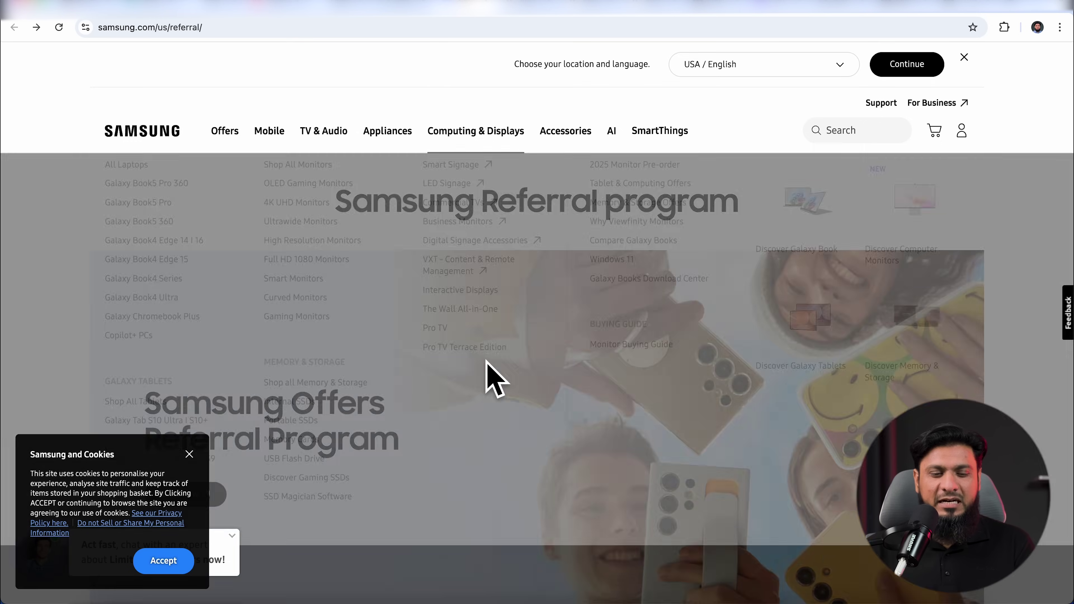
{"action": "scroll", "coordinate": [492, 368], "scroll_direction": "down", "scroll_amount": 15}
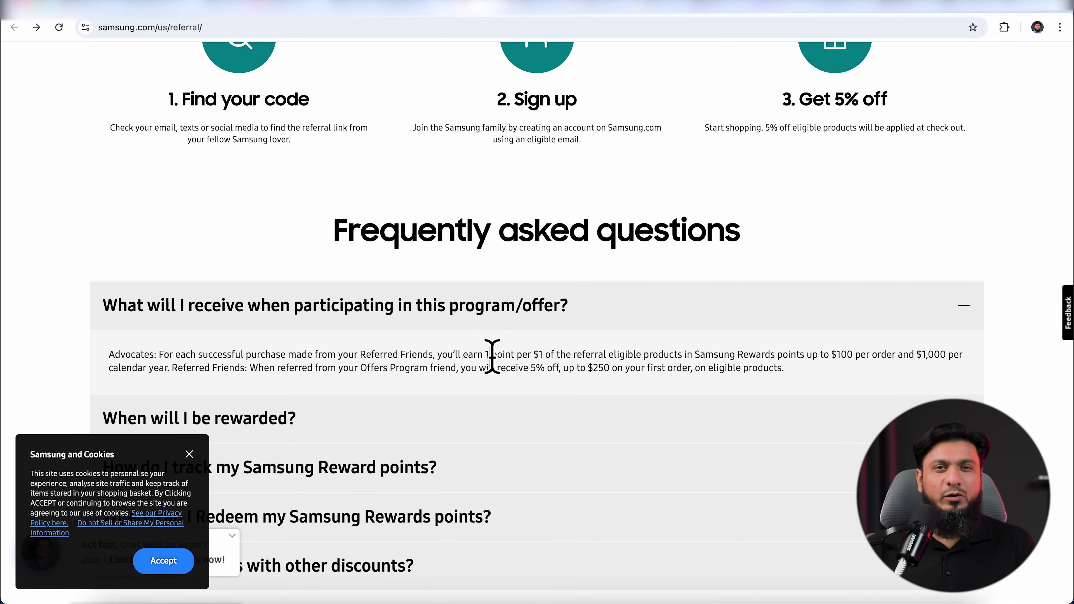
Switch to the Amazon Motorola store tab.
{"action": "left_click", "coordinate": [523, 7]}
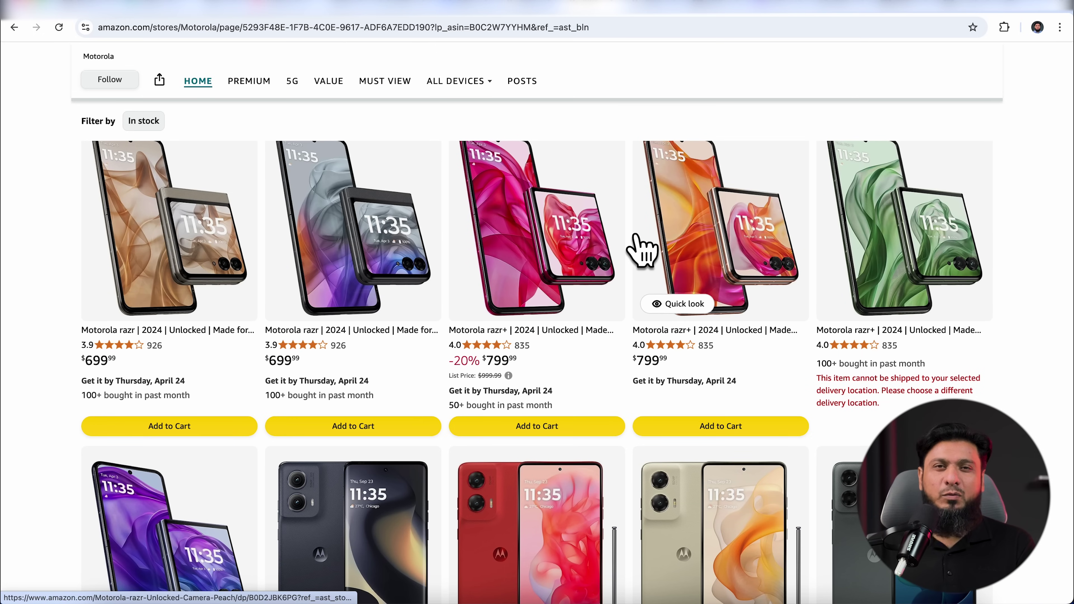
Open the Hot Pink razr+ 2024 page and highlight its 4.00% commission and $799.99 price.
{"action": "left_click", "coordinate": [525, 254]}
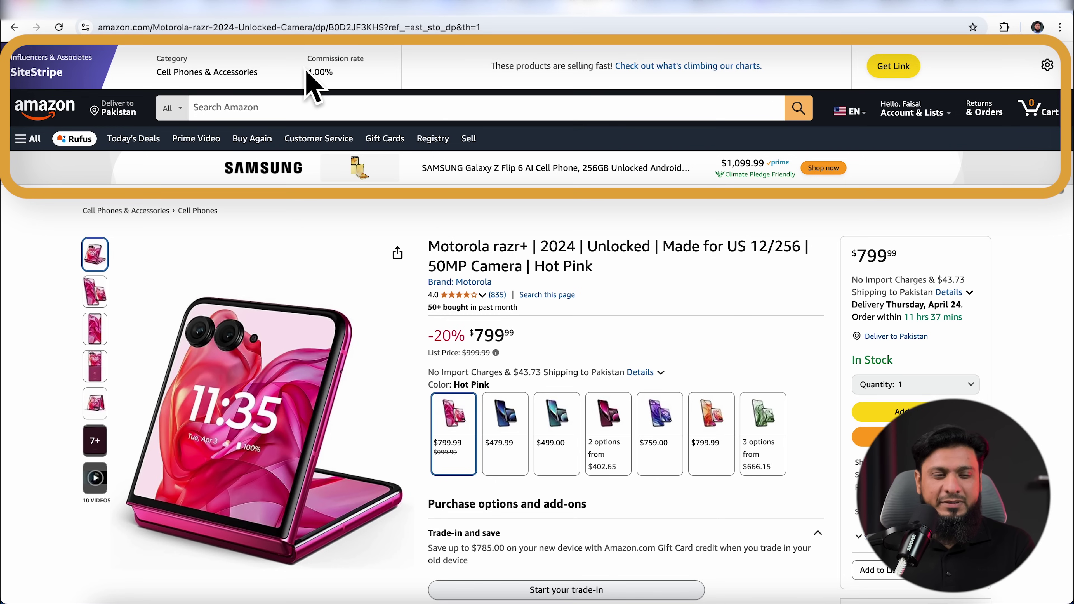
{"action": "left_click_drag", "start_coordinate": [307, 72], "coordinate": [347, 84]}
{"action": "left_click_drag", "start_coordinate": [481, 346], "coordinate": [521, 338]}
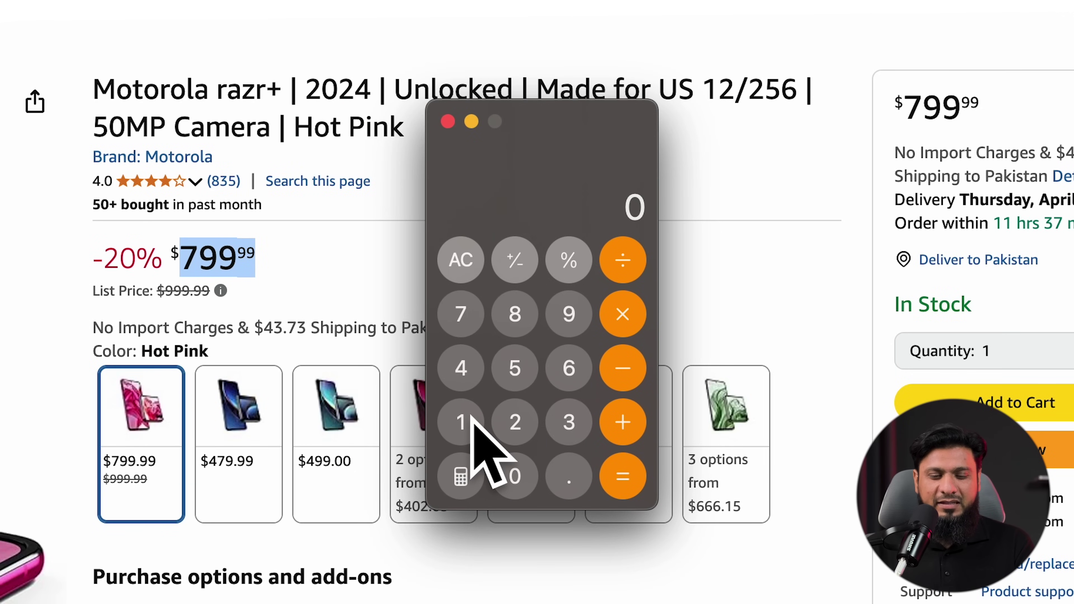
Compute 800 × 4 ÷ 100 in Calculator, giving a $32 commission.
{"action": "left_click", "coordinate": [514, 326]}
{"action": "left_click", "coordinate": [515, 476]}
{"action": "left_click", "coordinate": [515, 476]}
{"action": "left_click", "coordinate": [622, 314]}
{"action": "left_click", "coordinate": [461, 367]}
{"action": "left_click", "coordinate": [623, 258]}
{"action": "left_click", "coordinate": [461, 422]}
{"action": "left_click", "coordinate": [515, 476]}
{"action": "left_click", "coordinate": [515, 476]}
{"action": "left_click", "coordinate": [623, 476]}
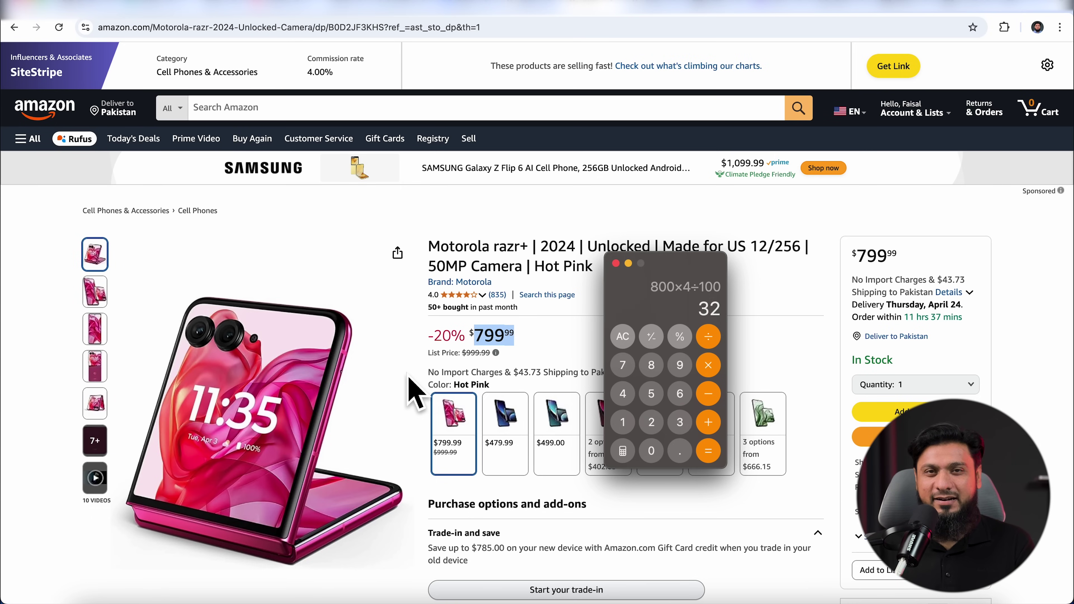
Close Calculator and copy the razr+ short SiteStripe affiliate text link.
{"action": "left_click", "coordinate": [616, 263]}
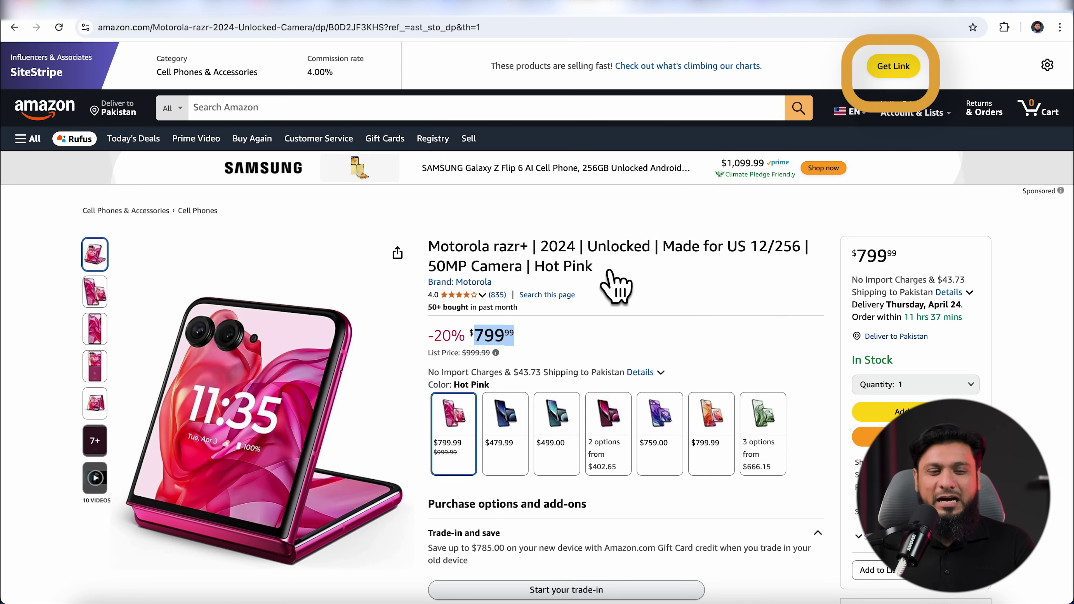
{"action": "left_click", "coordinate": [893, 66]}
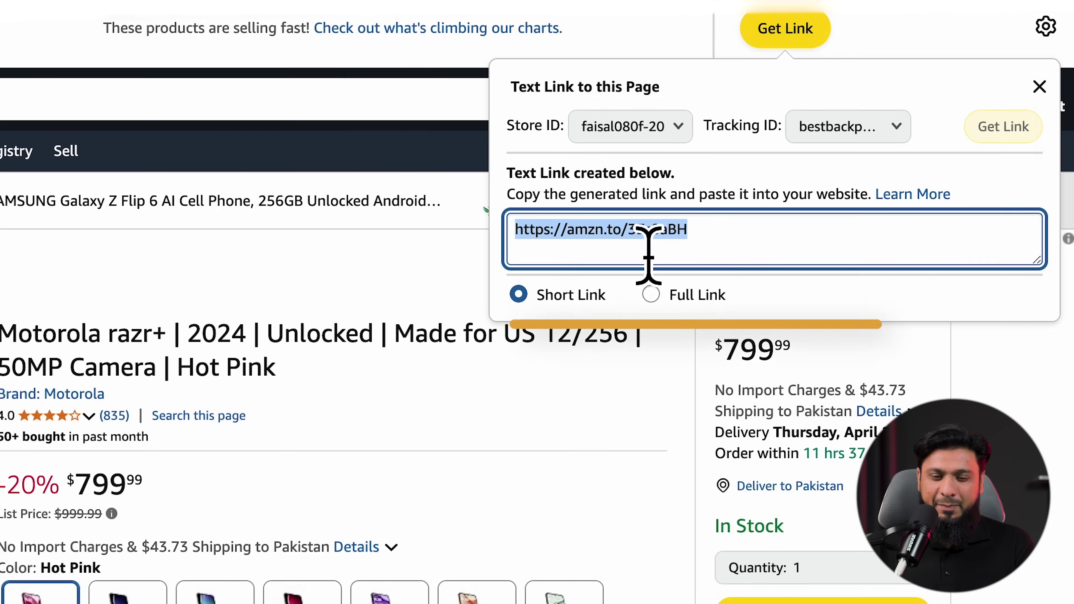
{"action": "right_click", "coordinate": [791, 184]}
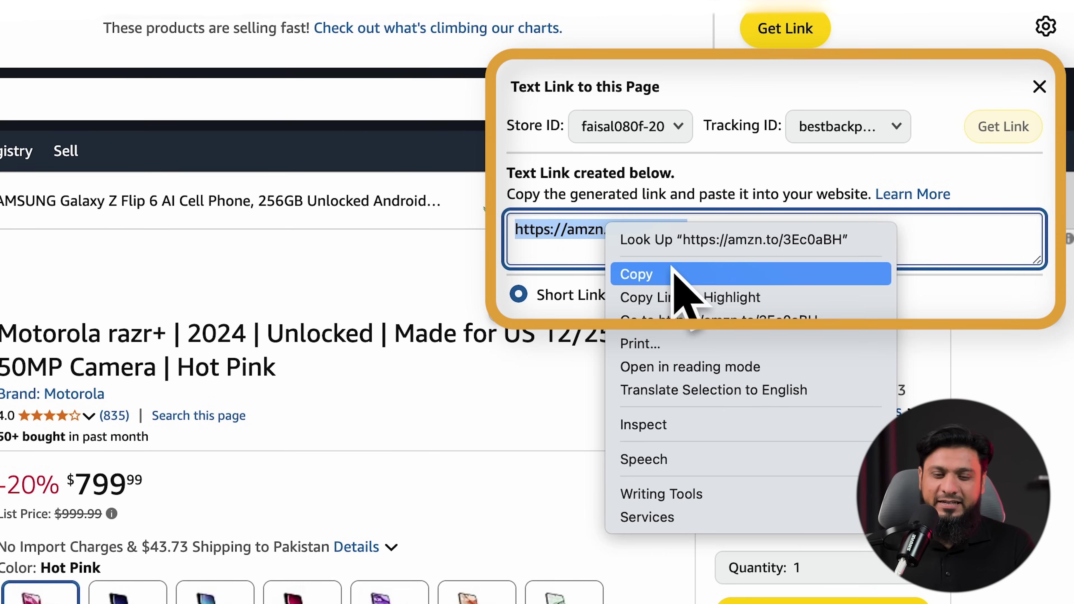
{"action": "left_click", "coordinate": [678, 273]}
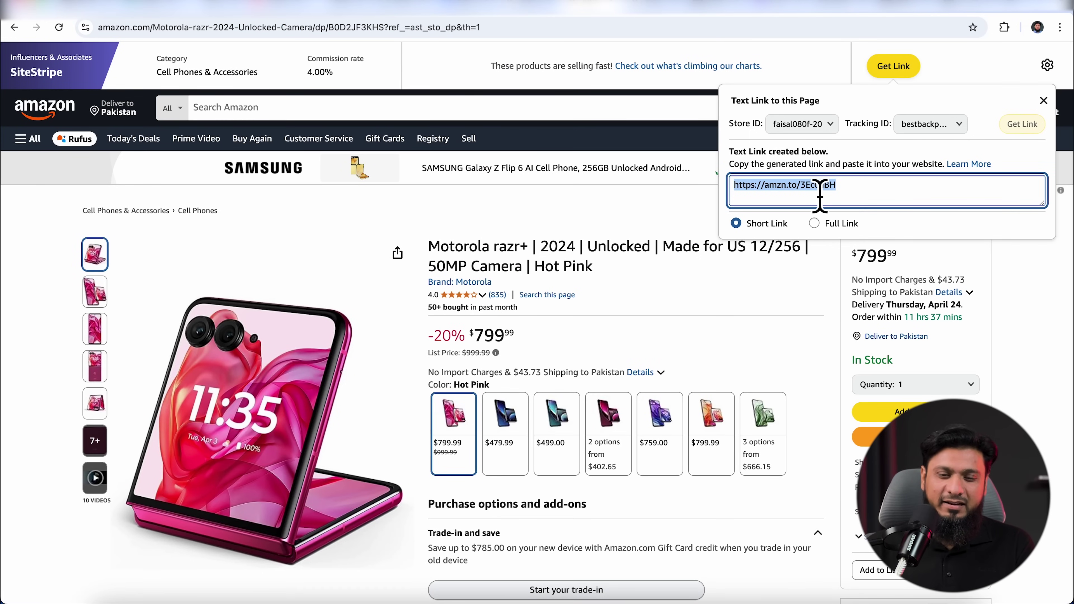
{"action": "left_click", "coordinate": [820, 283]}
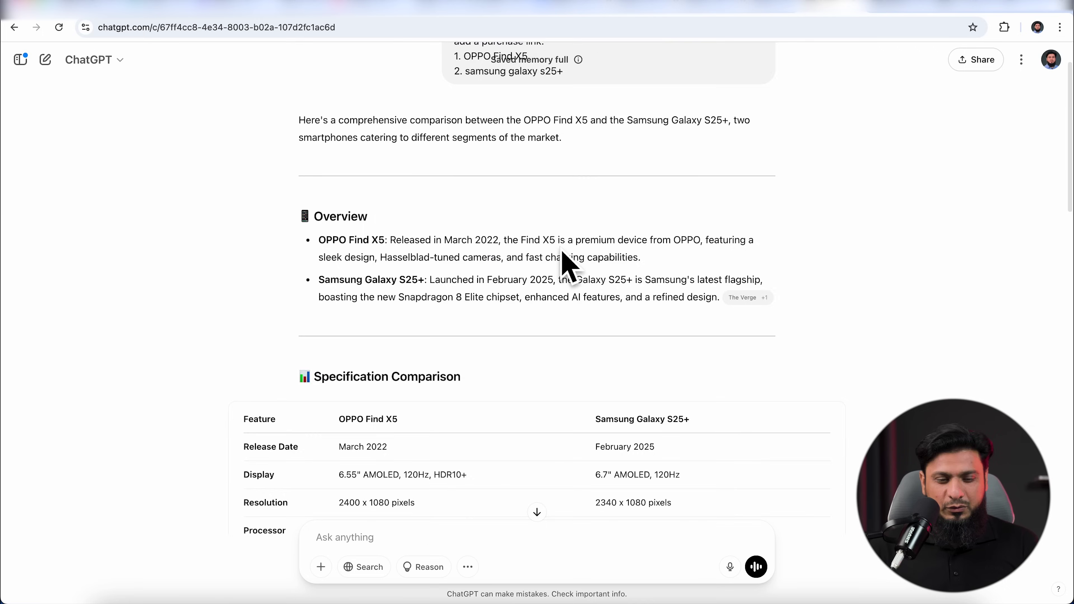
{"action": "scroll", "coordinate": [563, 259], "scroll_direction": "down", "scroll_amount": 15}
{"action": "scroll", "coordinate": [561, 250], "scroll_direction": "down", "scroll_amount": 1}
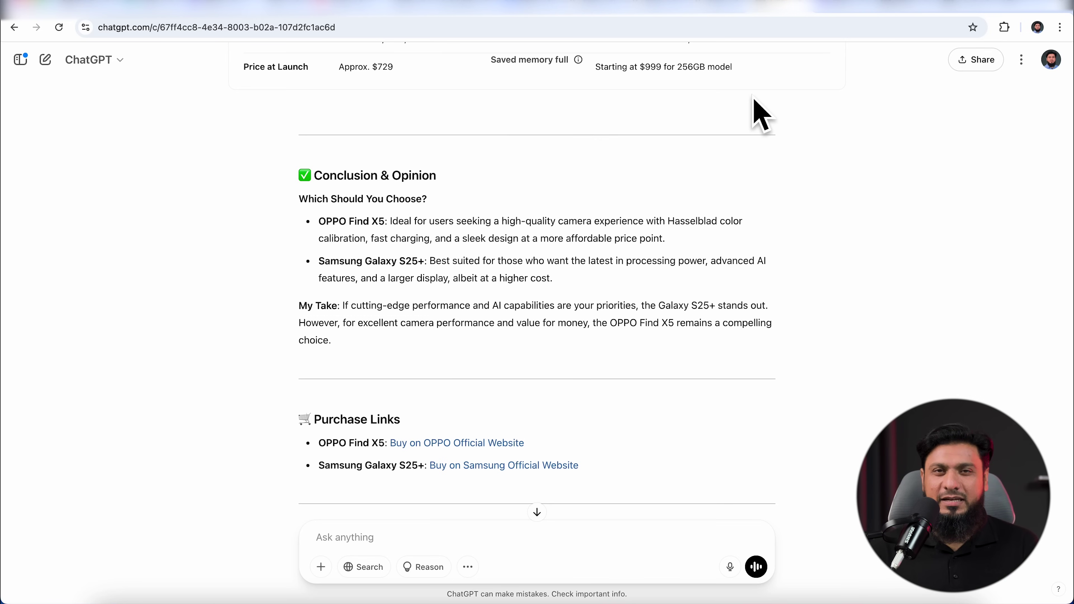
Switch to the Hostinger WordPress hosting tab.
{"action": "left_click", "coordinate": [849, 8]}
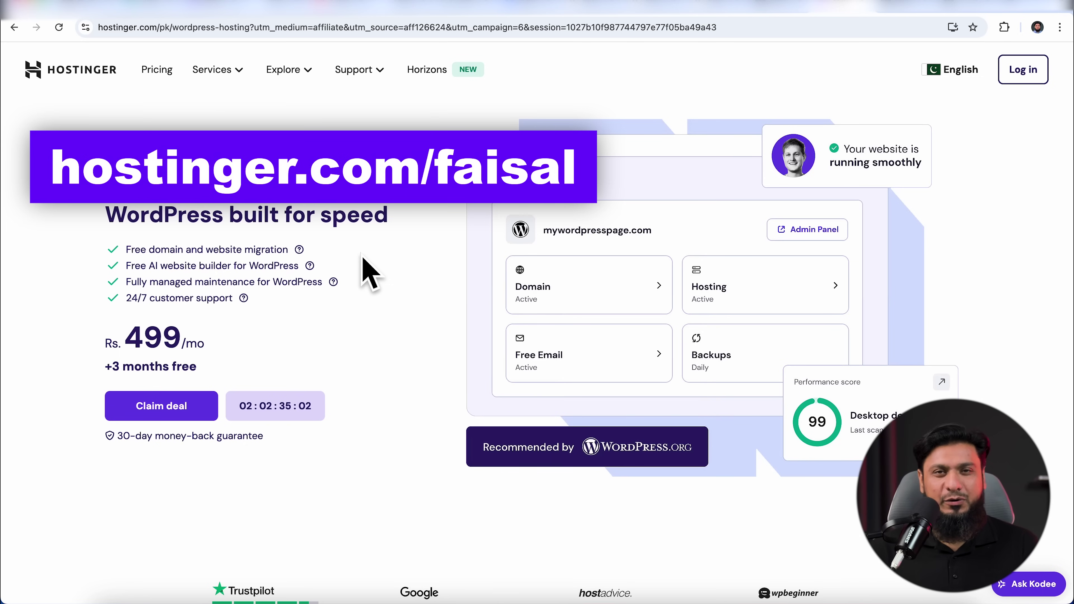
Choose the Premium hosting plan with 12-month billing, noting its monthly price and free domain.
{"action": "left_click", "coordinate": [150, 410]}
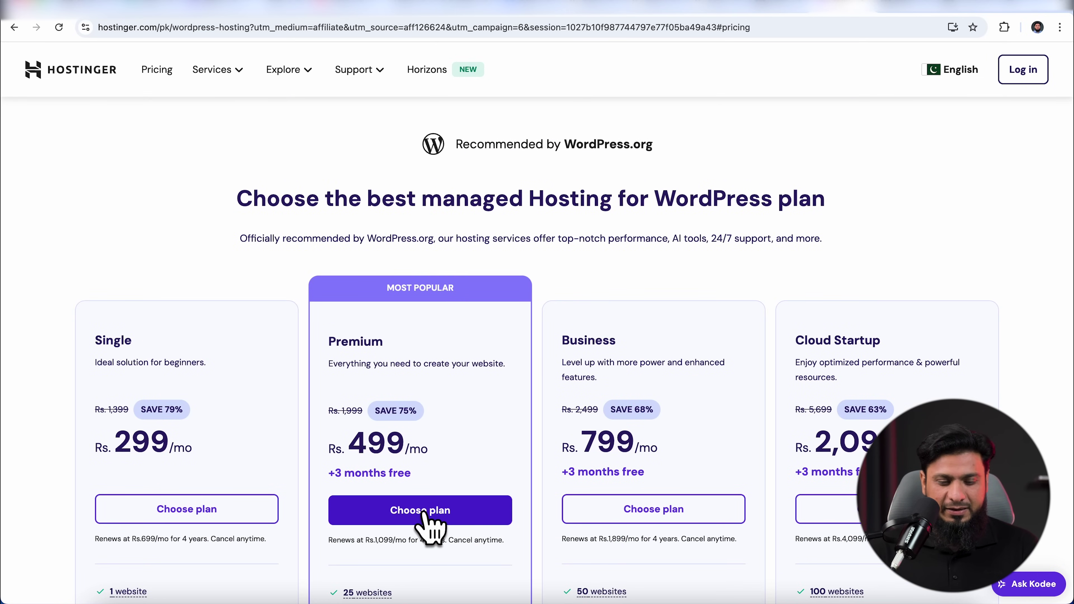
{"action": "left_click", "coordinate": [423, 511]}
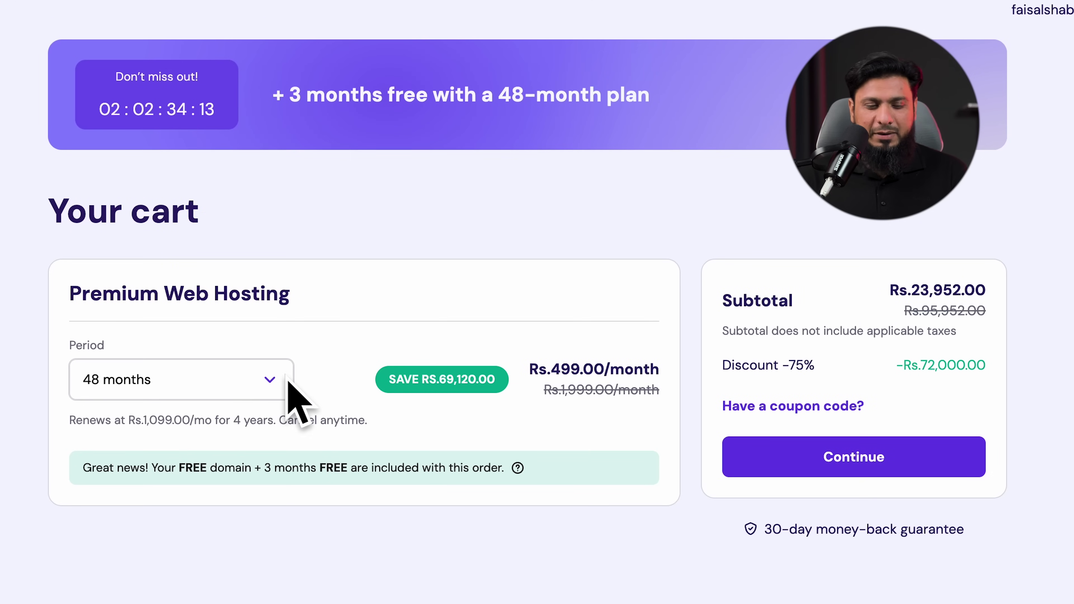
{"action": "left_click", "coordinate": [271, 380]}
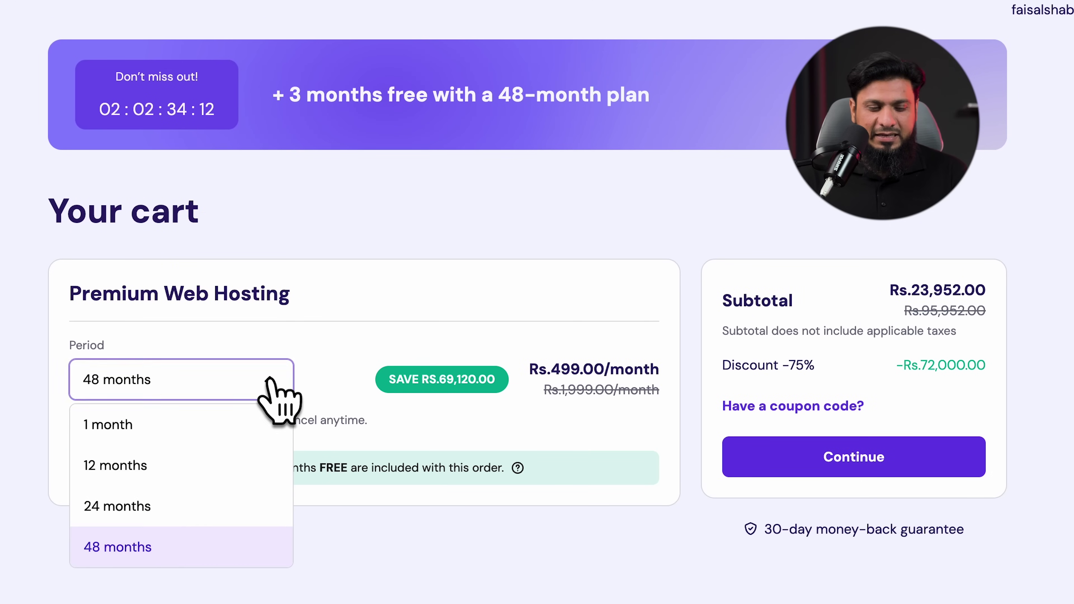
{"action": "left_click", "coordinate": [158, 548]}
{"action": "left_click_drag", "start_coordinate": [540, 369], "coordinate": [660, 370]}
{"action": "left_click", "coordinate": [259, 377]}
{"action": "left_click", "coordinate": [138, 469]}
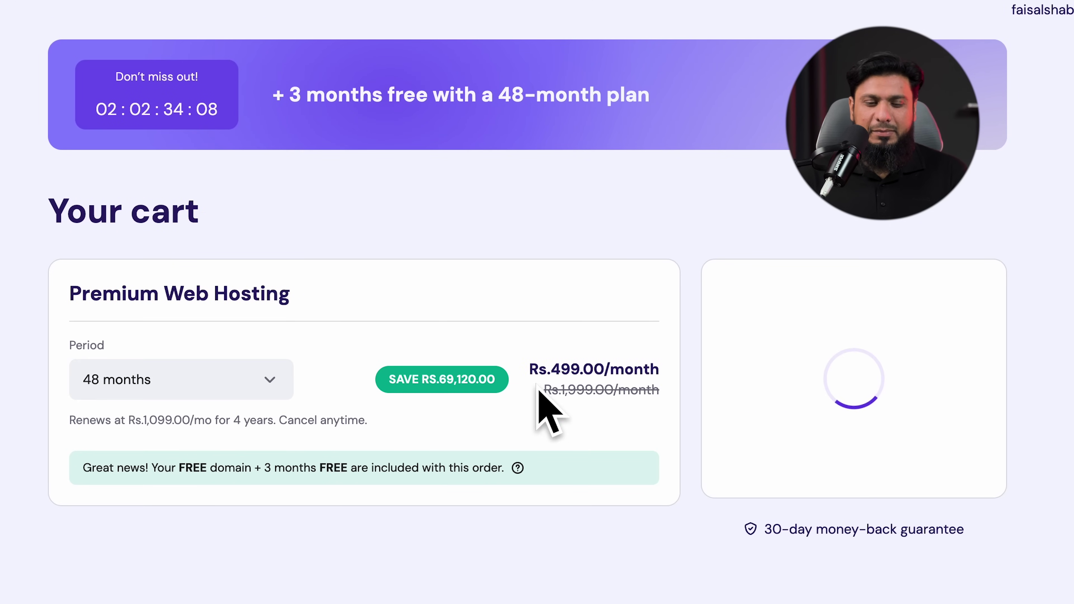
{"action": "left_click_drag", "start_coordinate": [542, 370], "coordinate": [651, 361]}
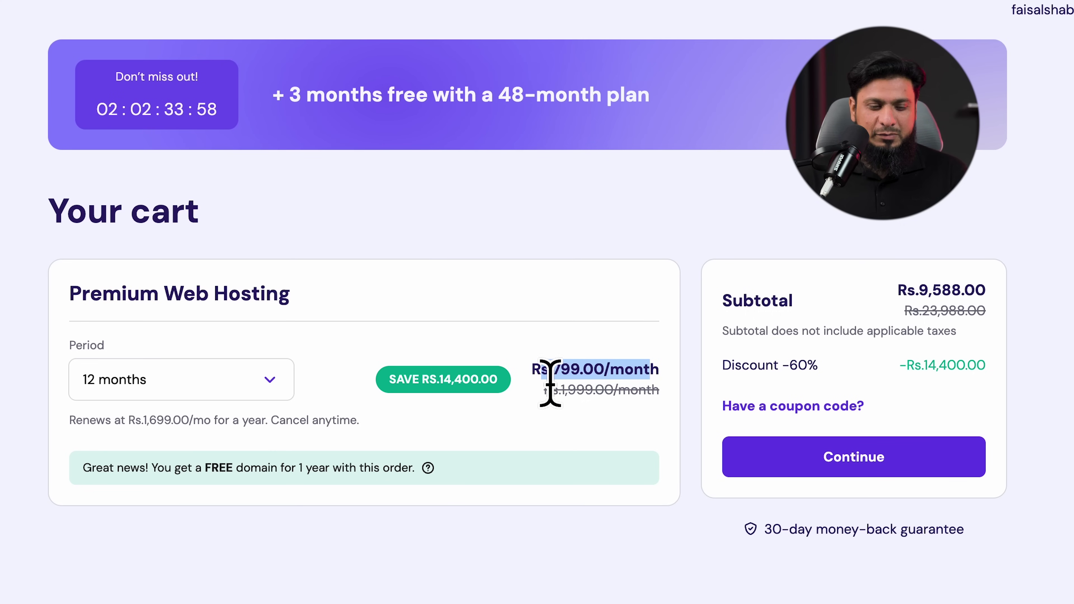
{"action": "left_click", "coordinate": [148, 486]}
{"action": "left_click_drag", "start_coordinate": [148, 486], "coordinate": [391, 477]}
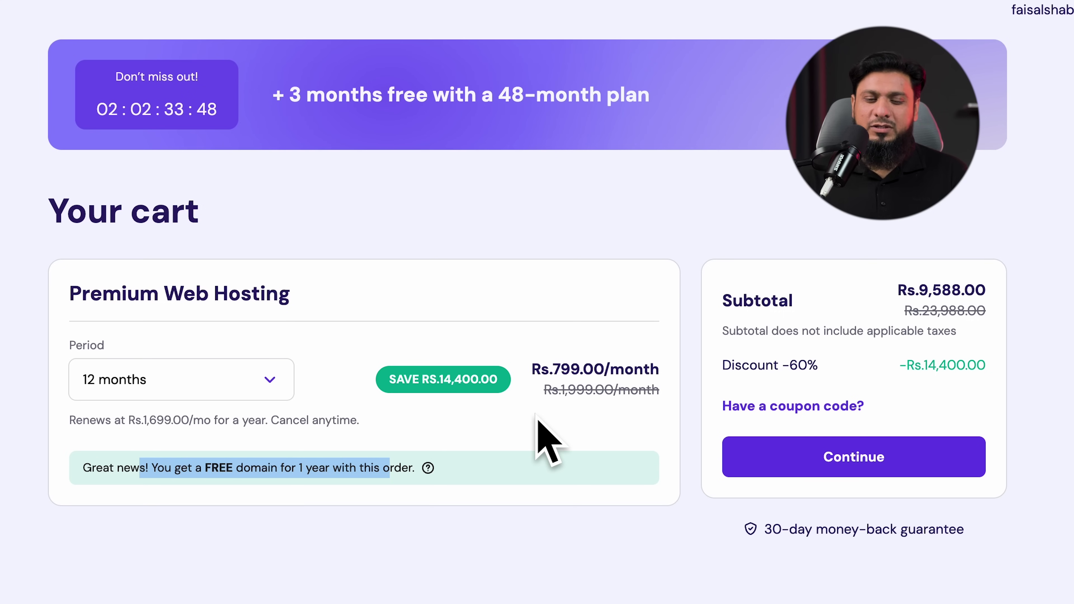
Apply a 10% coupon code, lowering the subtotal to Rs.8,629.20, and proceed to checkout.
{"action": "left_click", "coordinate": [779, 406]}
{"action": "left_click", "coordinate": [749, 442]}
{"action": "type", "text": "FAISAL"}
{"action": "left_click_drag", "start_coordinate": [906, 291], "coordinate": [1003, 289]}
{"action": "left_click", "coordinate": [1007, 483]}
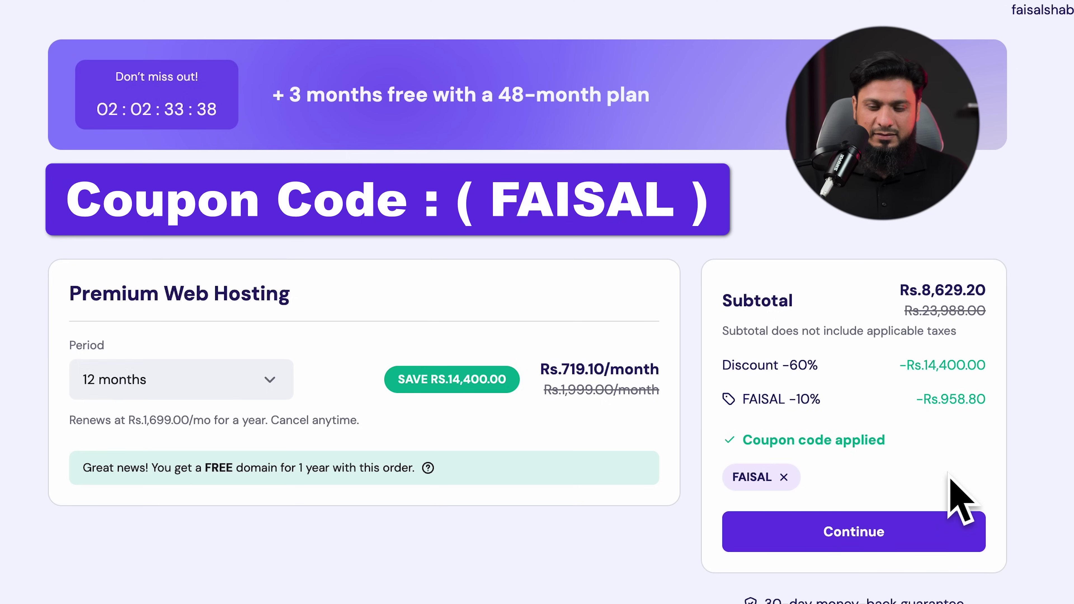
{"action": "left_click_drag", "start_coordinate": [908, 294], "coordinate": [990, 296]}
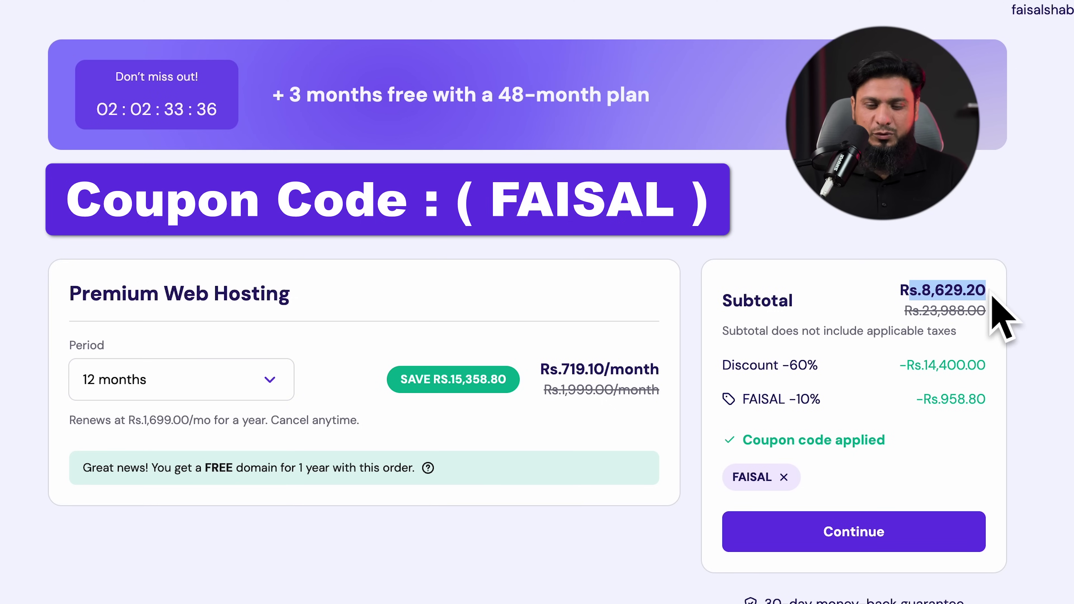
{"action": "left_click", "coordinate": [865, 532]}
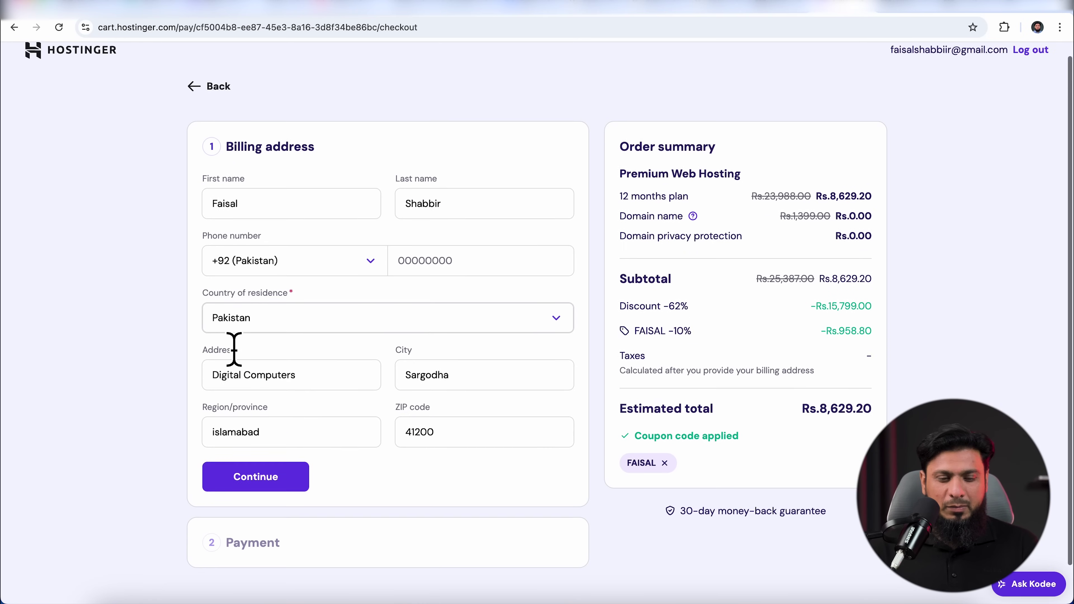
Submit the billing address on the Hostinger checkout page.
{"action": "scroll", "coordinate": [234, 349], "scroll_direction": "down", "scroll_amount": 1}
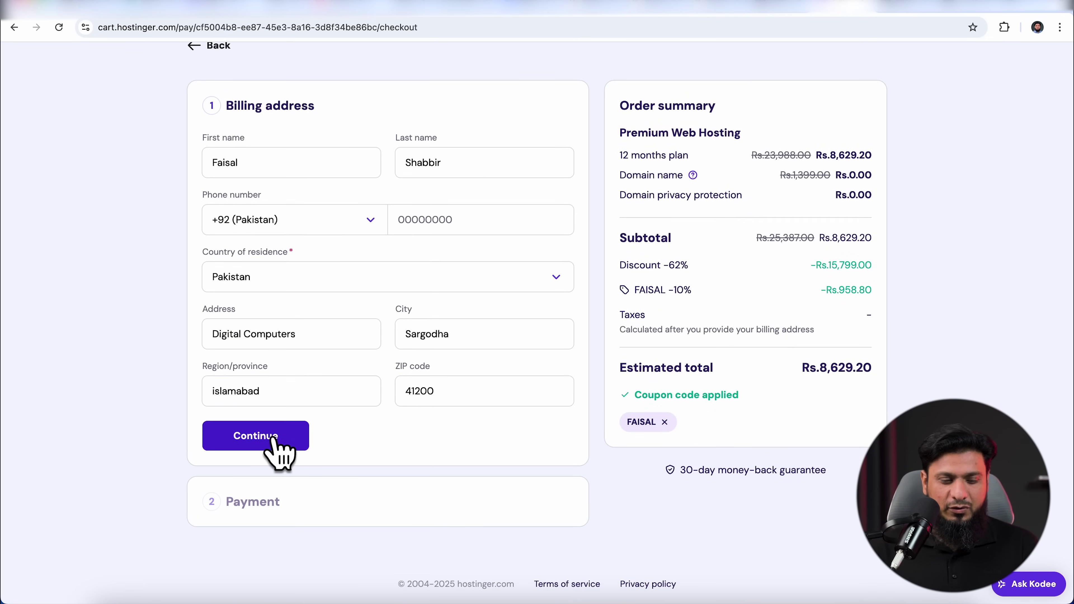
{"action": "left_click", "coordinate": [275, 442]}
{"action": "scroll", "coordinate": [386, 402], "scroll_direction": "down", "scroll_amount": 5}
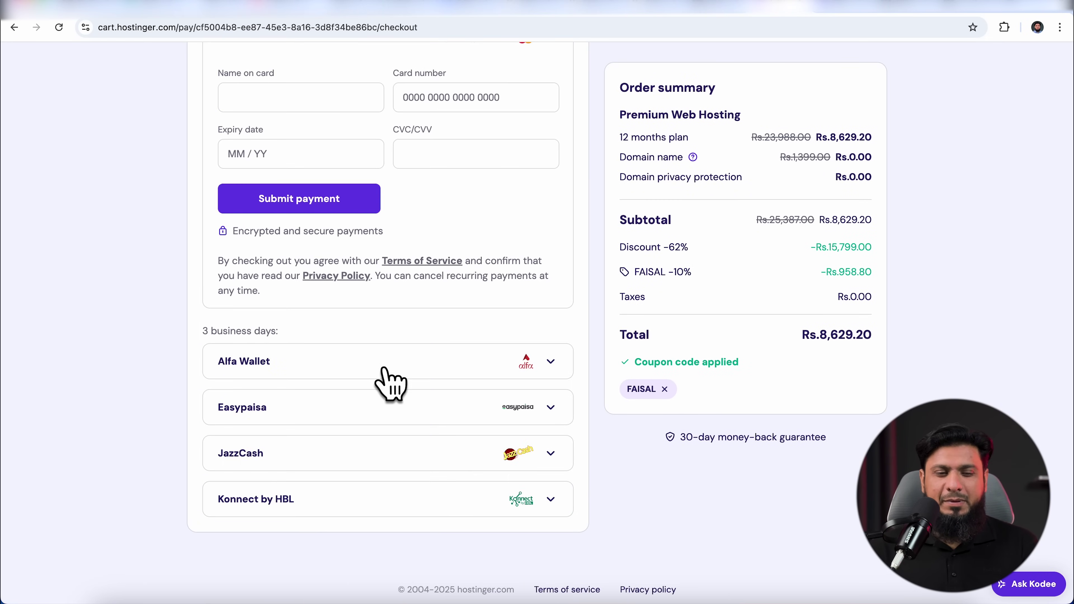
{"action": "scroll", "coordinate": [393, 383], "scroll_direction": "up", "scroll_amount": 2}
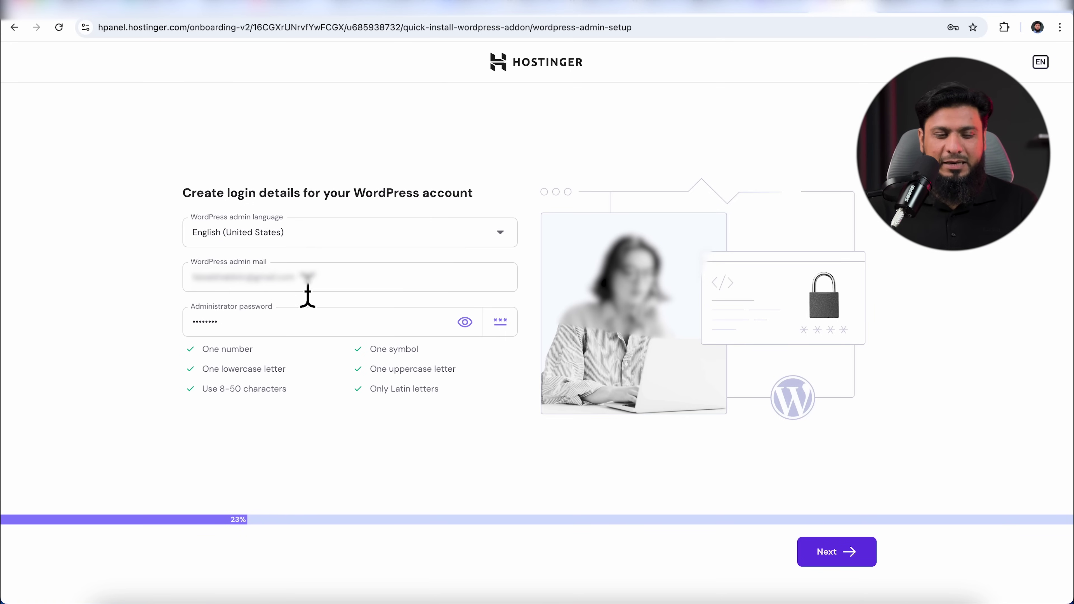
Confirm the WordPress login details, pick a blank site, and use a temporary domain.
{"action": "left_click", "coordinate": [281, 334]}
{"action": "left_click", "coordinate": [839, 555]}
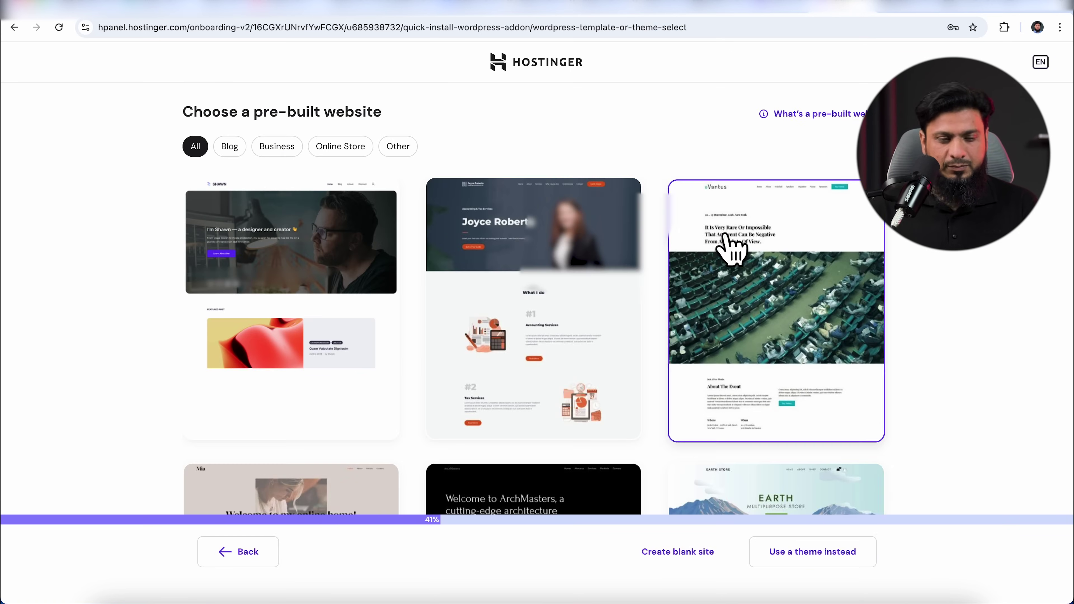
{"action": "left_click", "coordinate": [655, 565]}
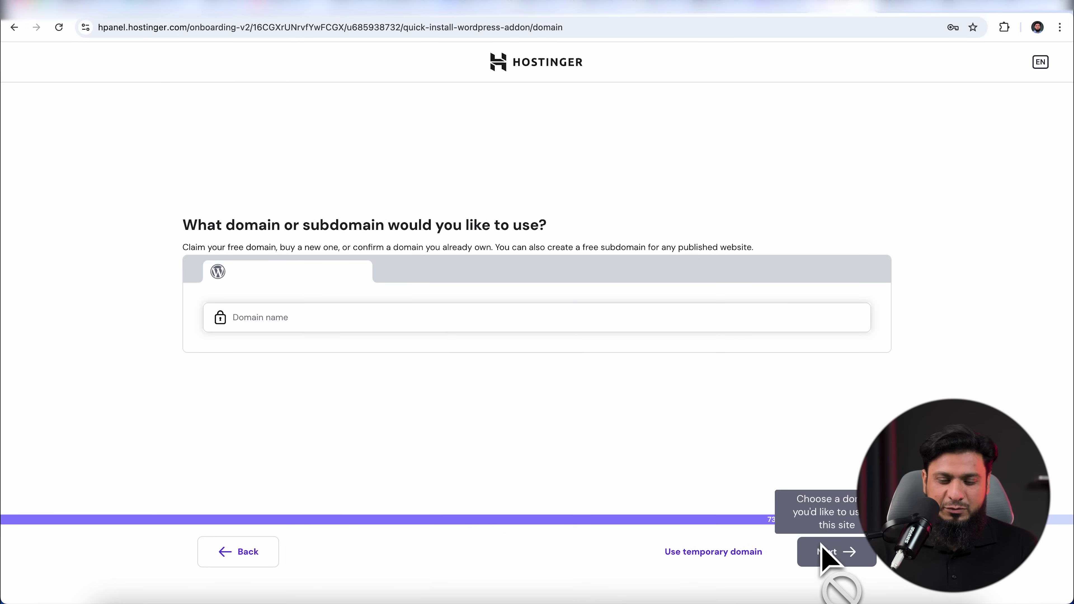
{"action": "left_click", "coordinate": [716, 551]}
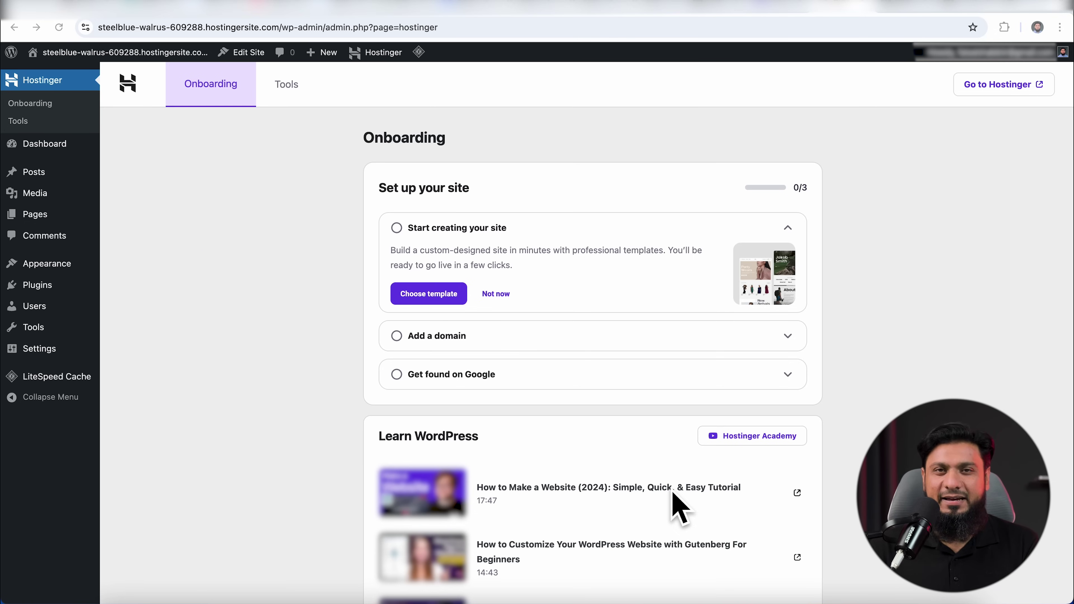
Install and activate BlogHash from Appearance > Themes > Add Theme, then add a new post.
{"action": "mouse_move", "coordinate": [127, 277]}
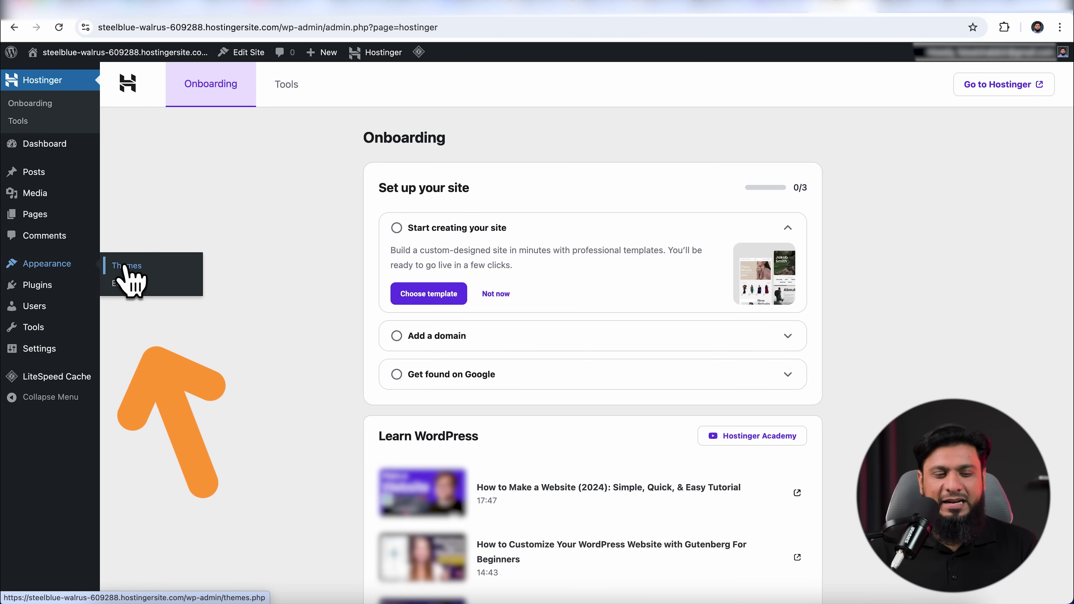
{"action": "left_click", "coordinate": [127, 271]}
{"action": "left_click", "coordinate": [252, 113]}
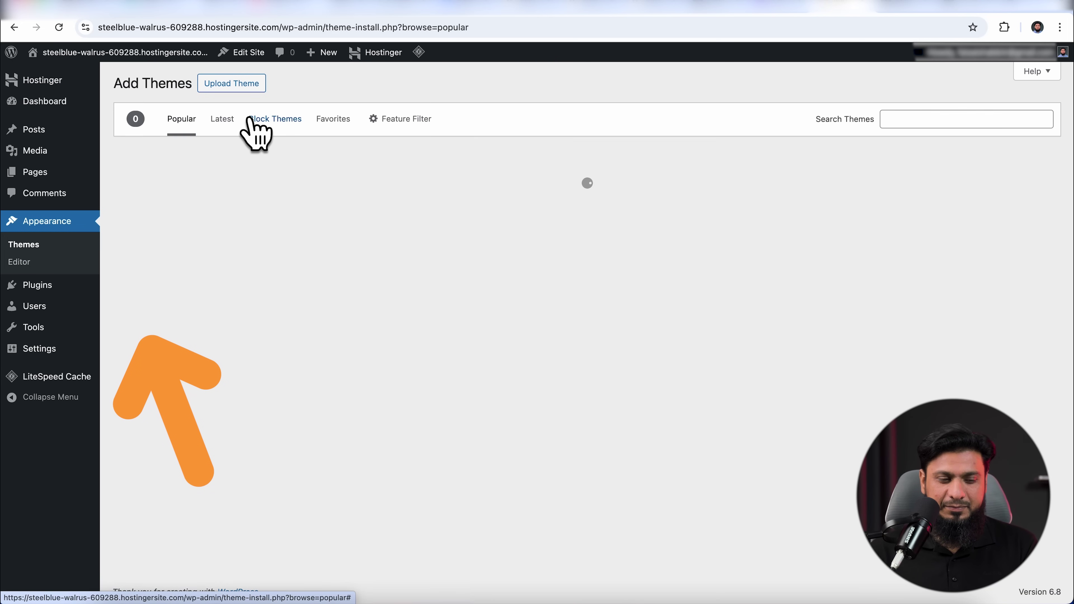
{"action": "scroll", "coordinate": [507, 296], "scroll_direction": "down", "scroll_amount": 6}
{"action": "left_click", "coordinate": [965, 271]}
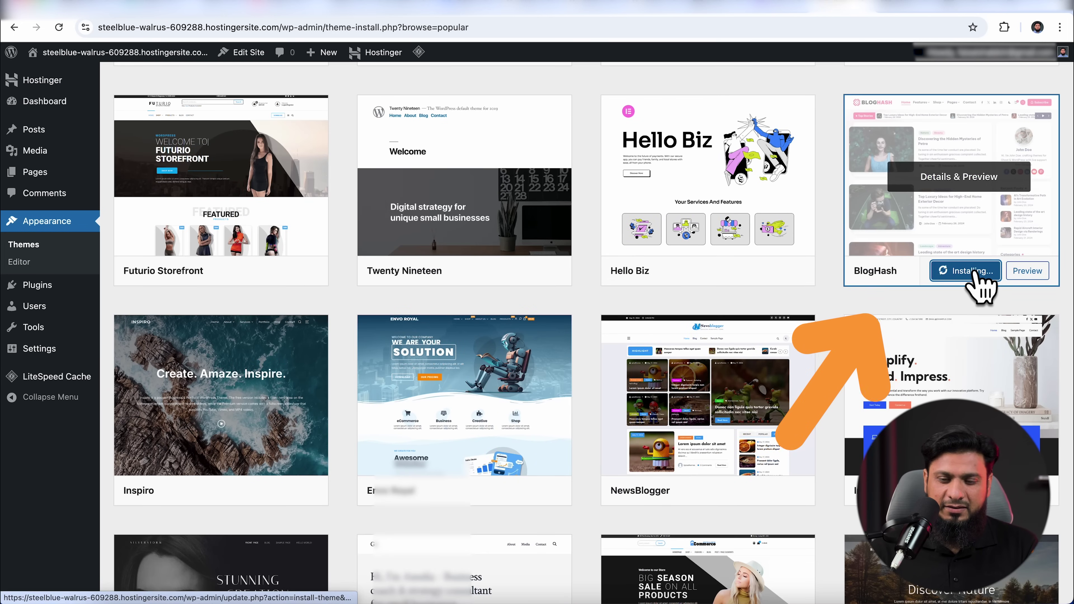
{"action": "left_click", "coordinate": [960, 270]}
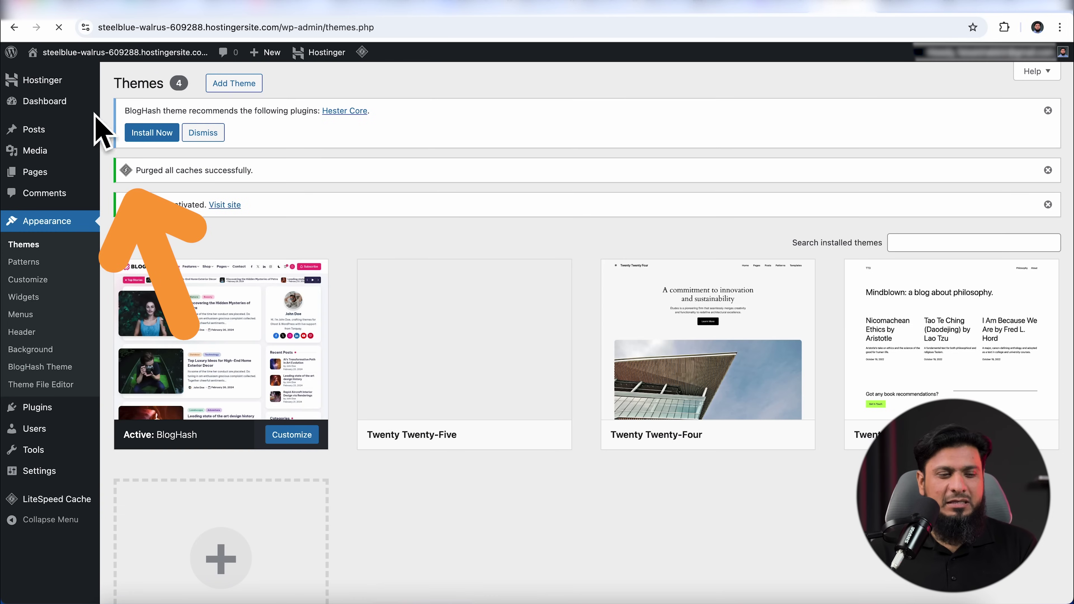
{"action": "mouse_move", "coordinate": [30, 134]}
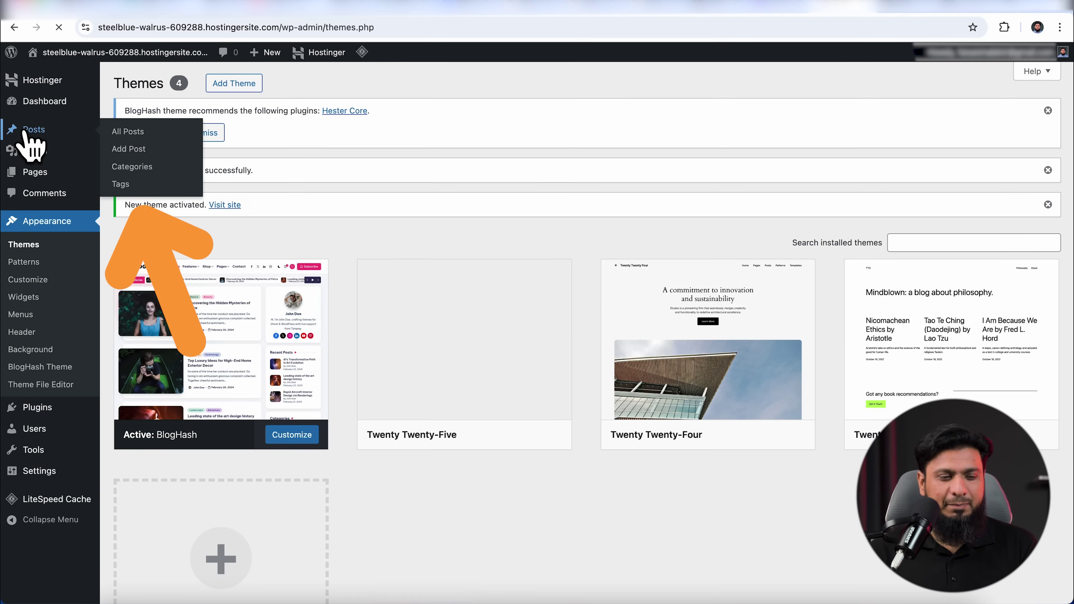
{"action": "left_click", "coordinate": [127, 150]}
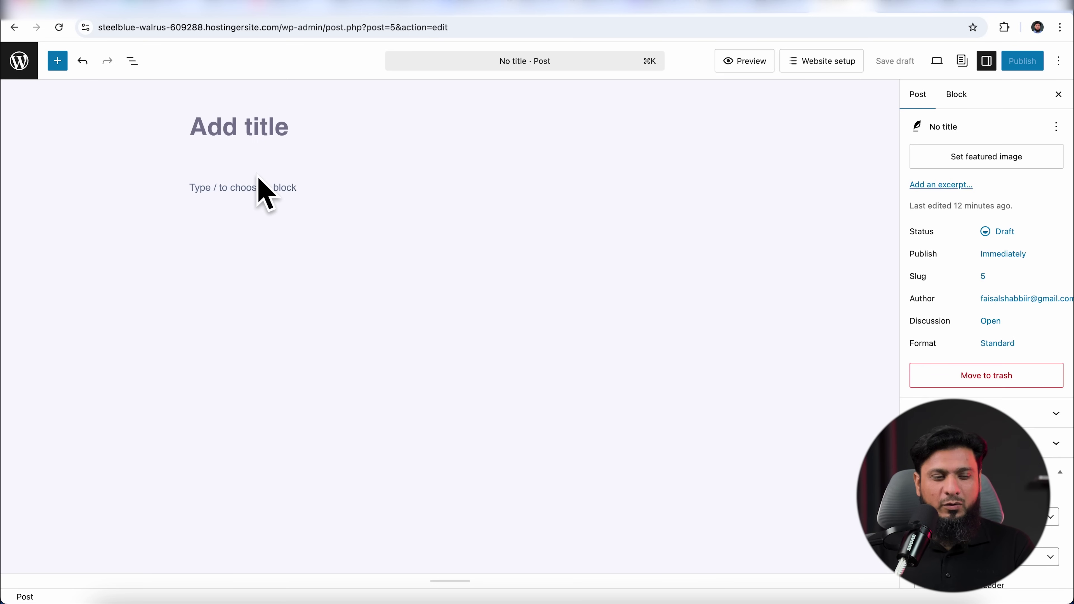
Paste the ChatGPT OPPO Find X5 vs Galaxy S25+ comparison into the post and select the OPPO purchase text.
{"action": "left_click", "coordinate": [255, 197]}
{"action": "left_click", "coordinate": [781, 21]}
{"action": "scroll", "coordinate": [395, 254], "scroll_direction": "down", "scroll_amount": 20}
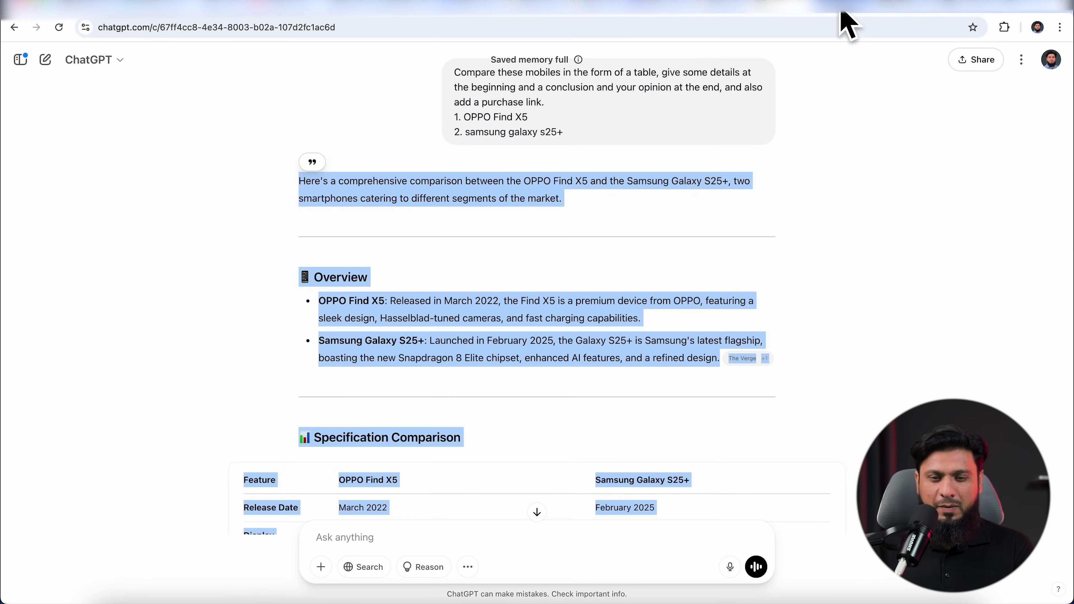
{"action": "left_click", "coordinate": [840, 9]}
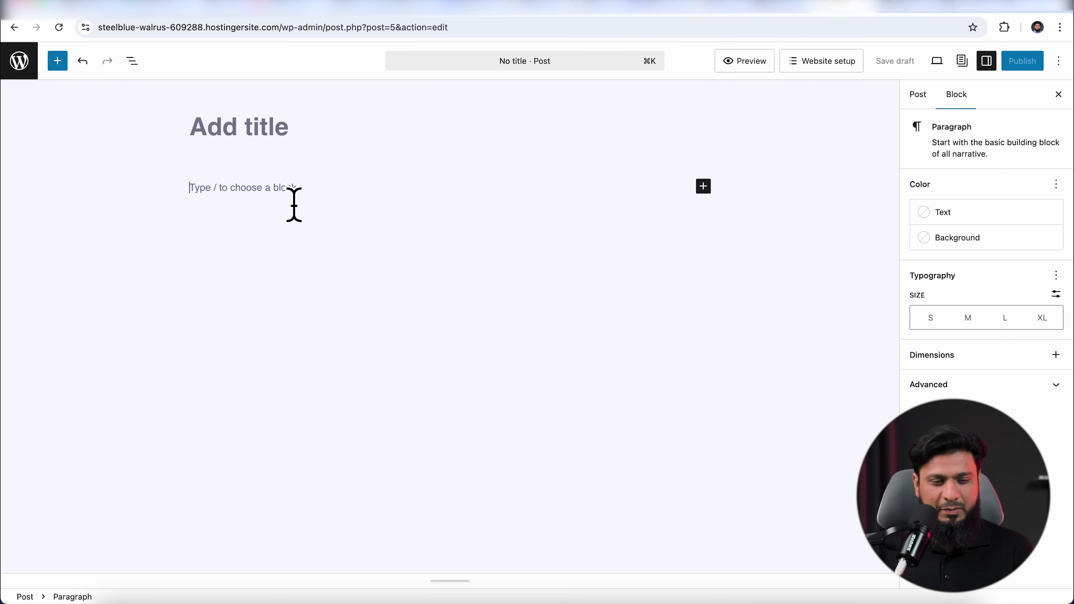
{"action": "key", "text": "super+v"}
{"action": "left_click_drag", "start_coordinate": [421, 329], "coordinate": [406, 340]}
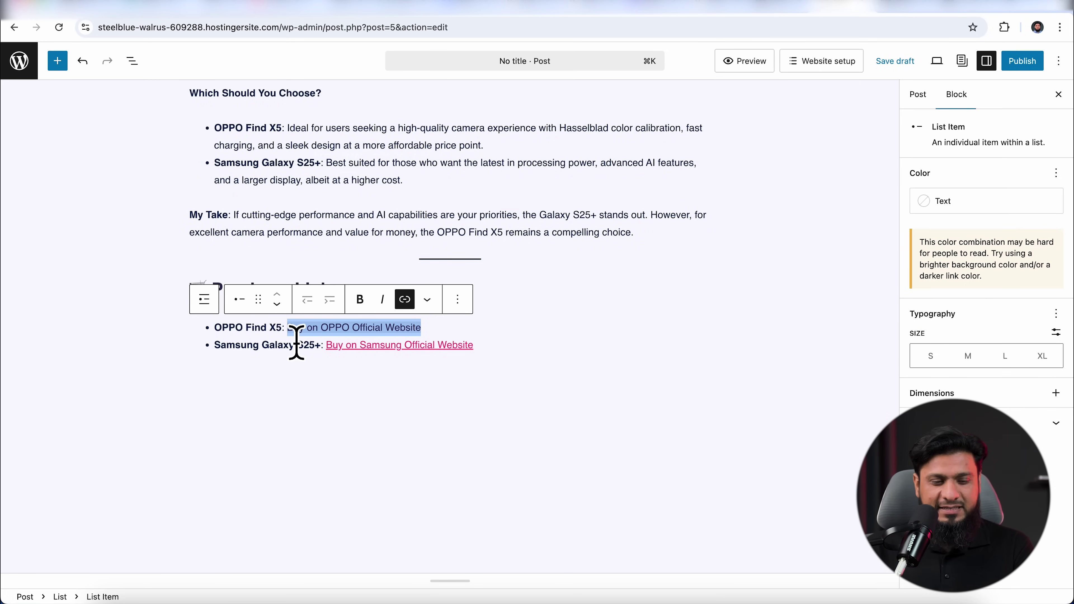
Generate an Amazon affiliate link for the product page and copy its short link.
{"action": "left_click", "coordinate": [780, 9]}
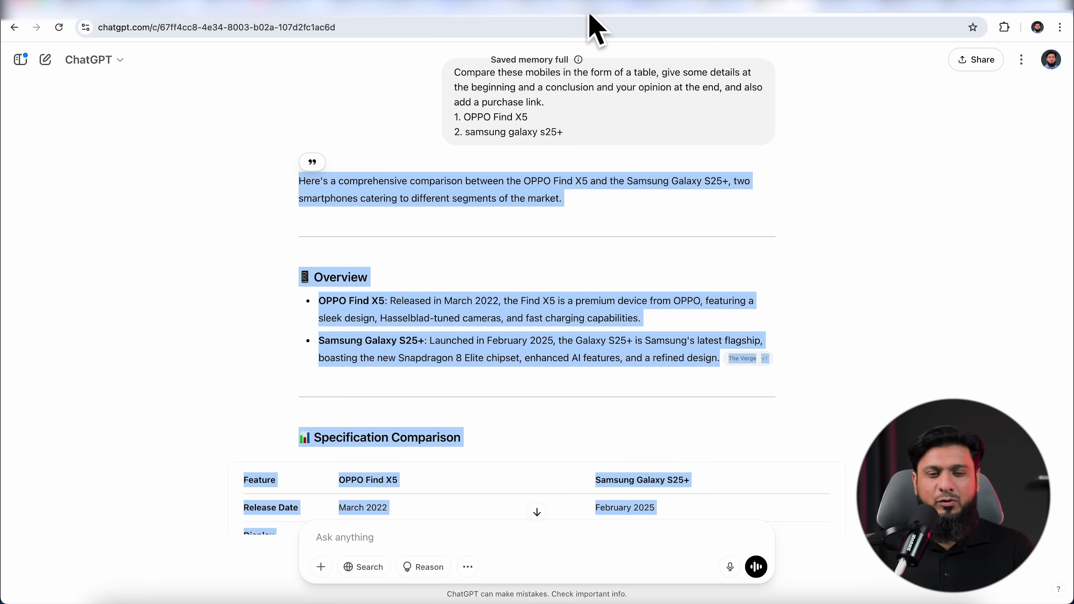
{"action": "left_click", "coordinate": [589, 9]}
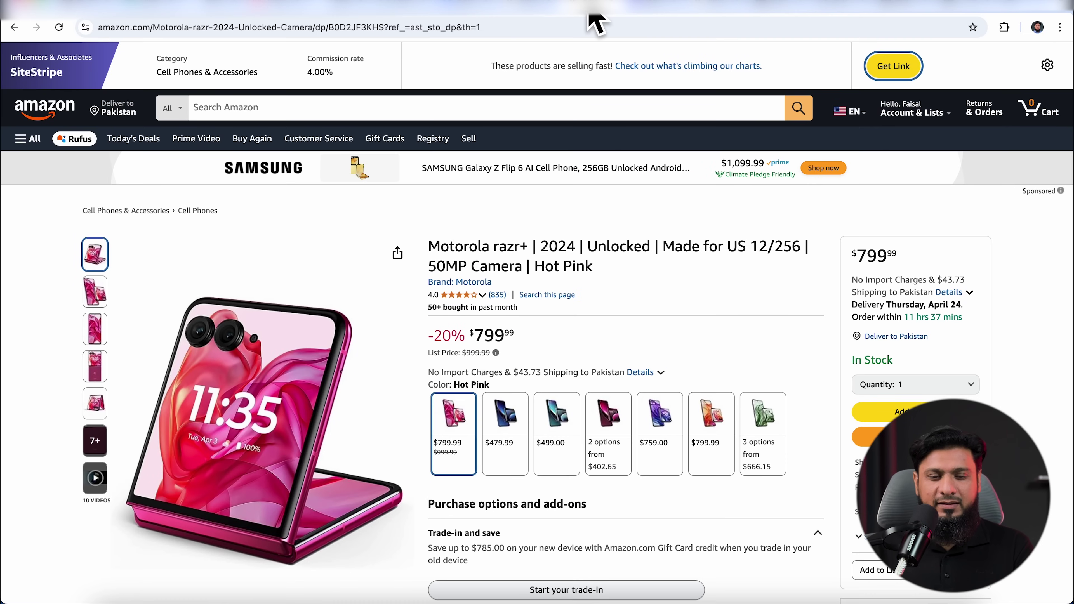
{"action": "left_click", "coordinate": [892, 67]}
{"action": "right_click", "coordinate": [803, 204]}
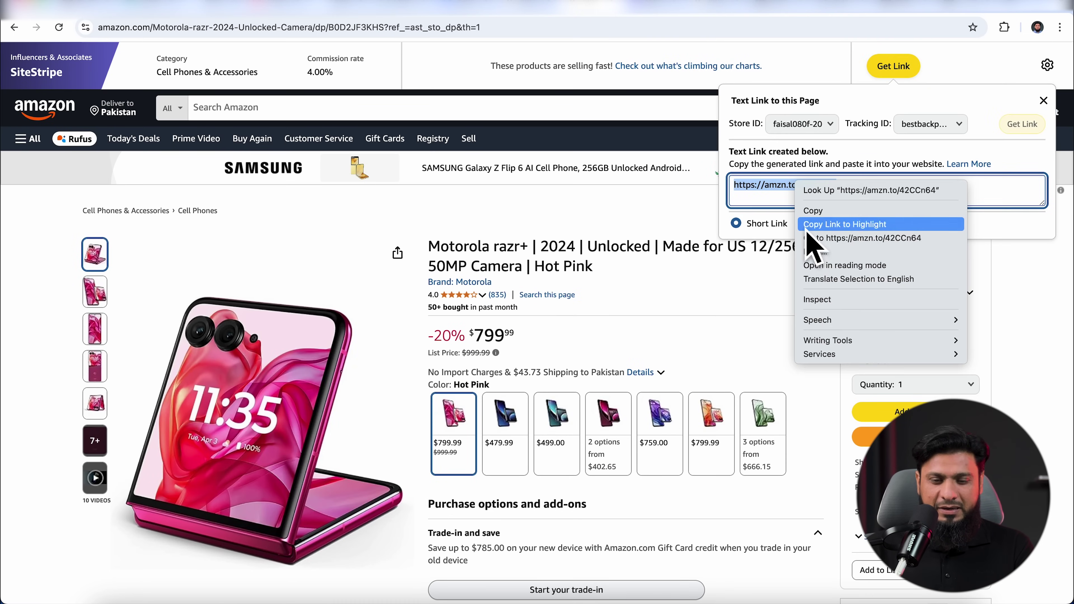
{"action": "left_click", "coordinate": [824, 209]}
Link the OPPO purchase text to the amzn.to affiliate link, then return to the post's top.
{"action": "left_click", "coordinate": [840, 12]}
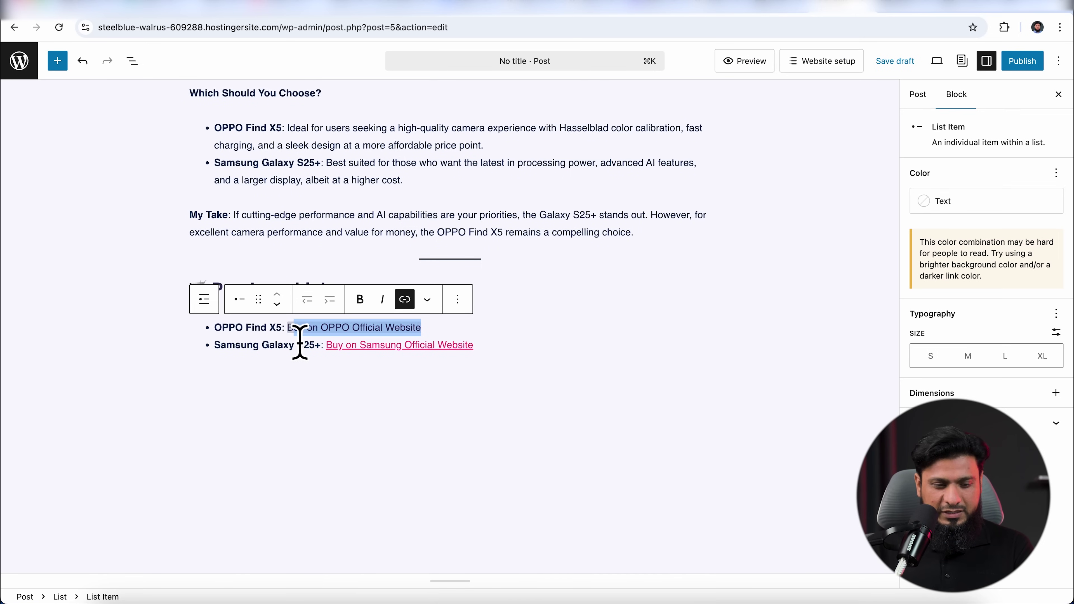
{"action": "left_click", "coordinate": [403, 300]}
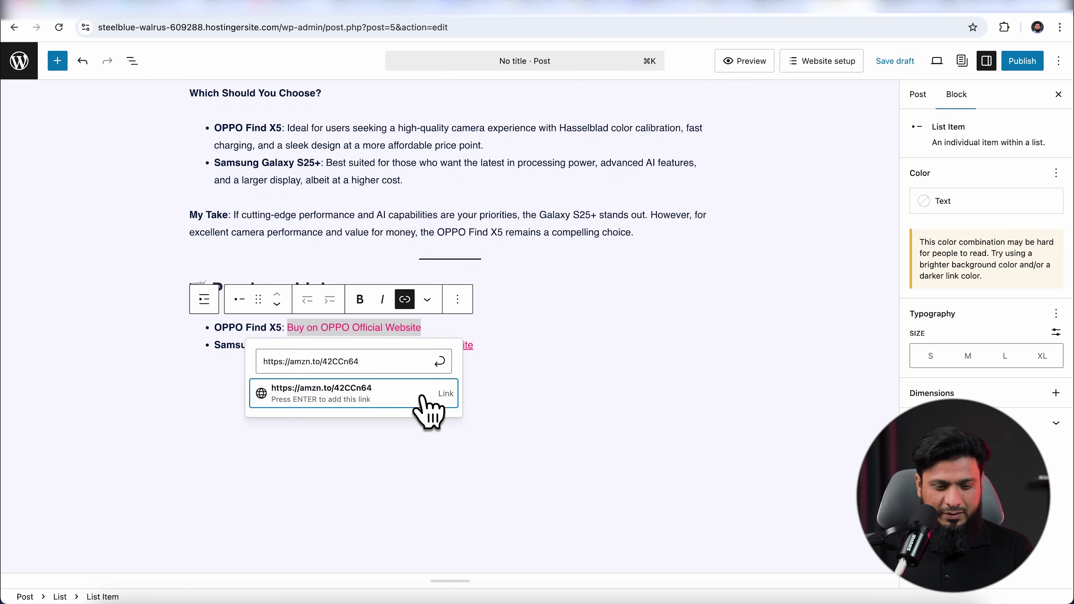
{"action": "left_click", "coordinate": [421, 398]}
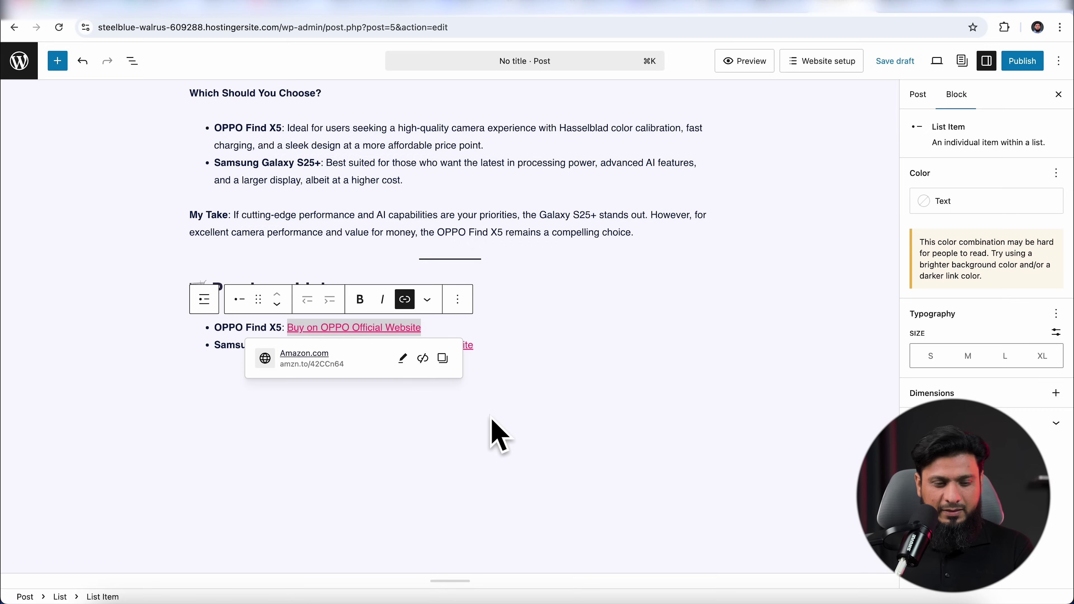
{"action": "left_click", "coordinate": [498, 433]}
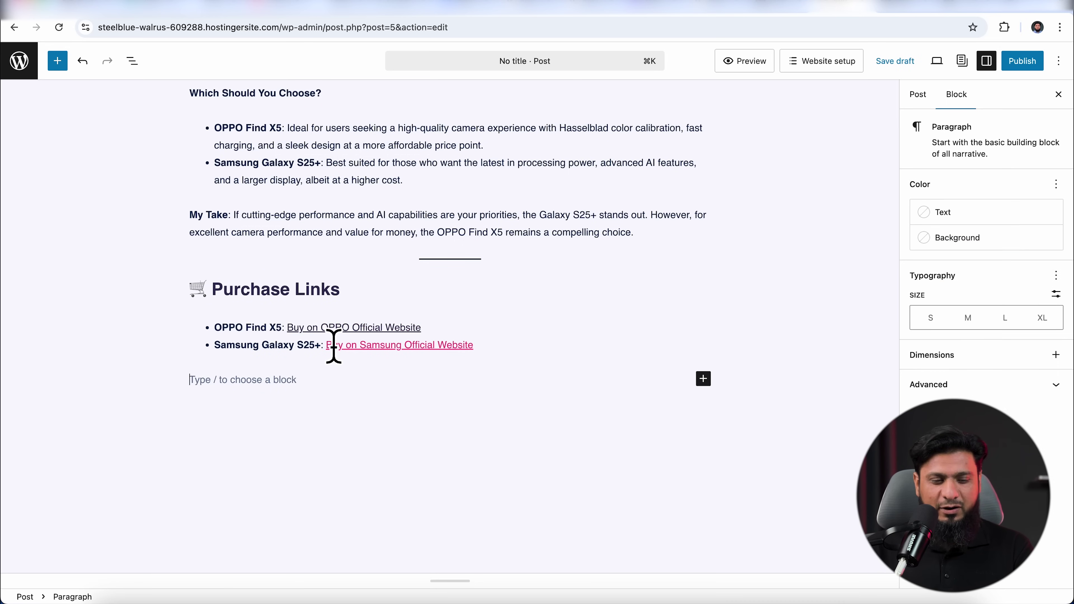
{"action": "left_click_drag", "start_coordinate": [509, 354], "coordinate": [329, 345]}
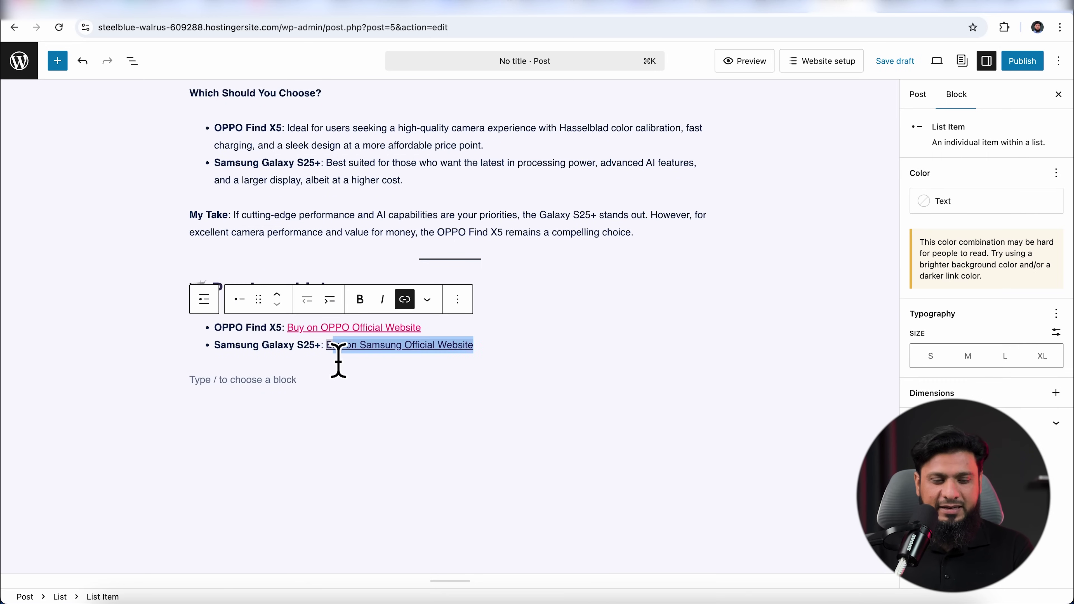
{"action": "scroll", "coordinate": [568, 254], "scroll_direction": "up", "scroll_amount": 10}
{"action": "scroll", "coordinate": [567, 254], "scroll_direction": "up", "scroll_amount": 10}
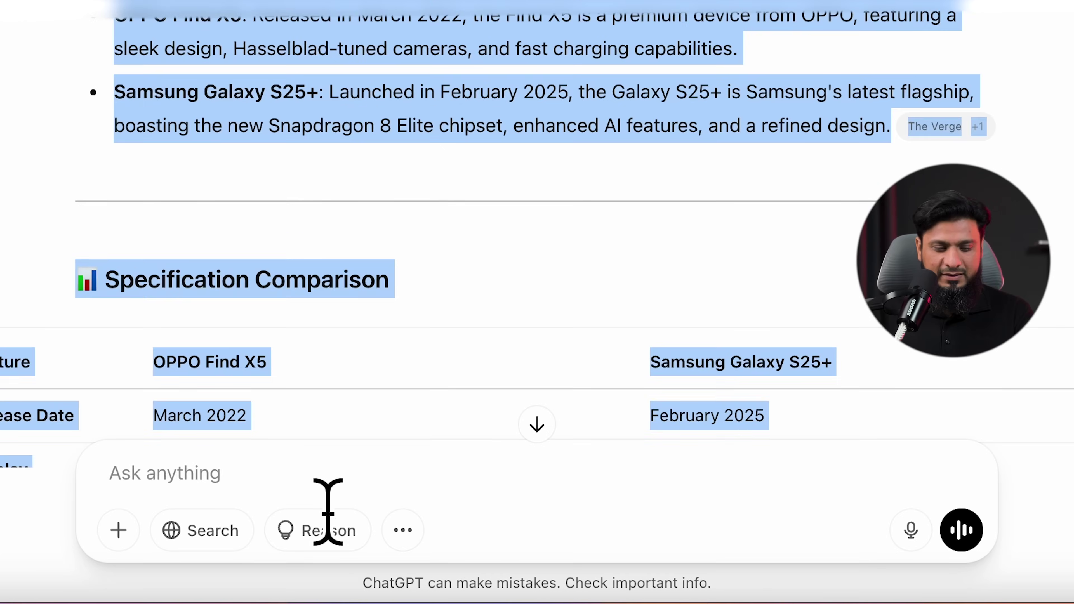
Ask ChatGPT to 'give 5 title ideas for this comparison' and copy the fourth title.
{"action": "left_click", "coordinate": [328, 513]}
{"action": "type", "text": "give "}
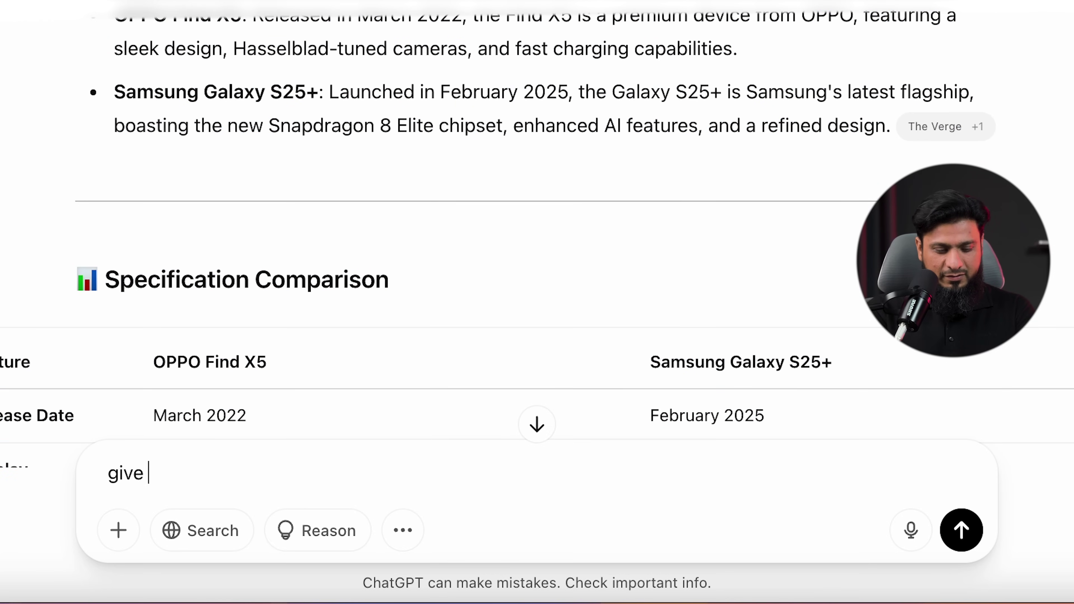
{"action": "type", "text": "5 title ideas for this comparison"}
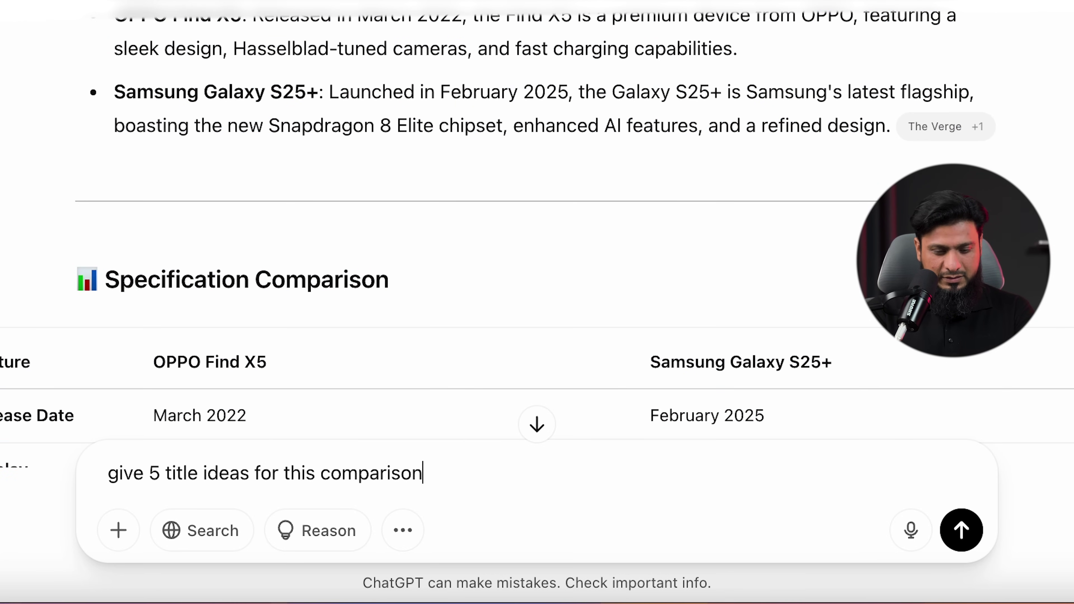
{"action": "key", "text": "Return"}
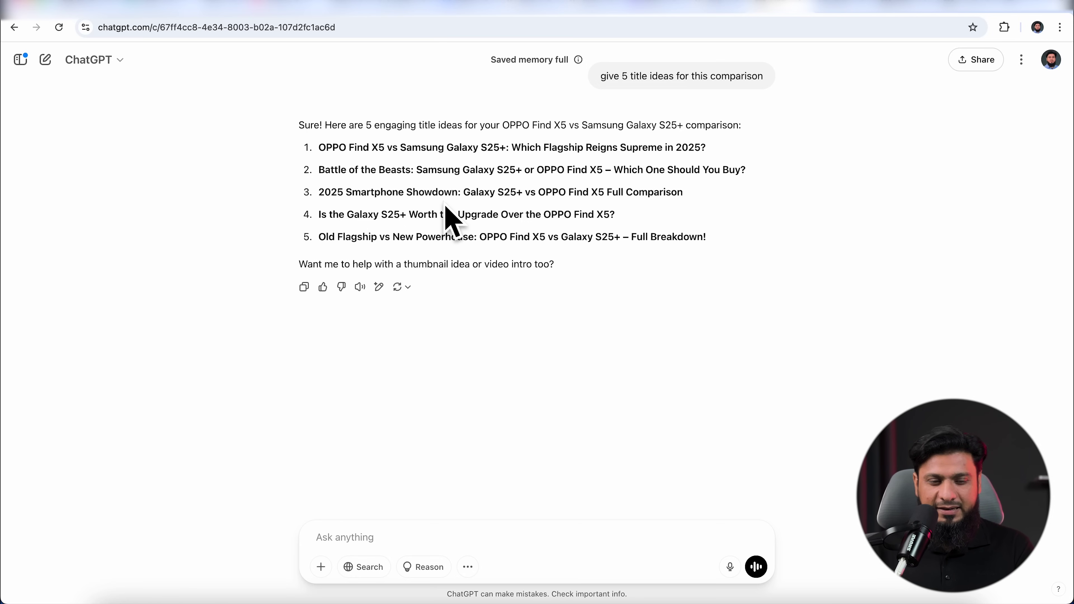
{"action": "left_click_drag", "start_coordinate": [319, 216], "coordinate": [645, 221]}
{"action": "left_click", "coordinate": [832, 13]}
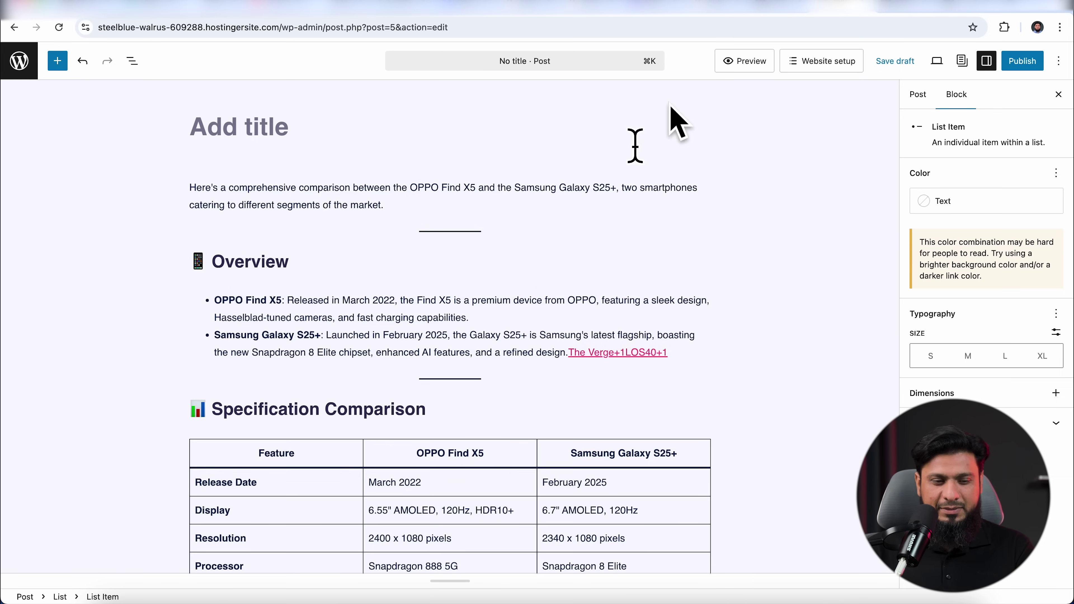
Paste 'Is the Galaxy S25+ Worth the Upgrade Over the OPPO Find X5?' as the post title.
{"action": "left_click", "coordinate": [268, 140]}
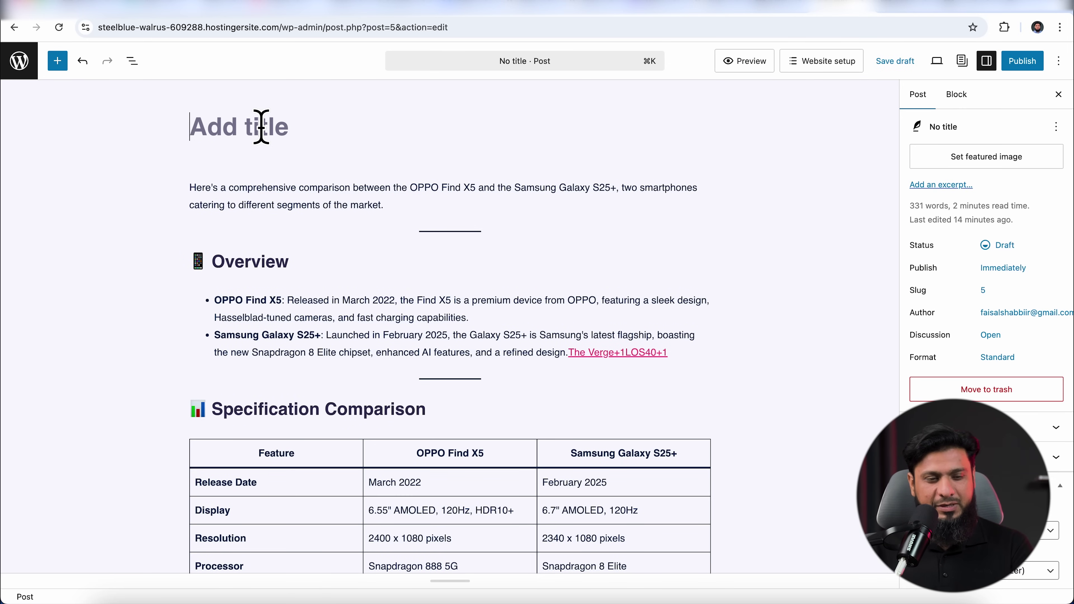
{"action": "key", "text": "super+v"}
{"action": "scroll", "coordinate": [810, 312], "scroll_direction": "down", "scroll_amount": 10}
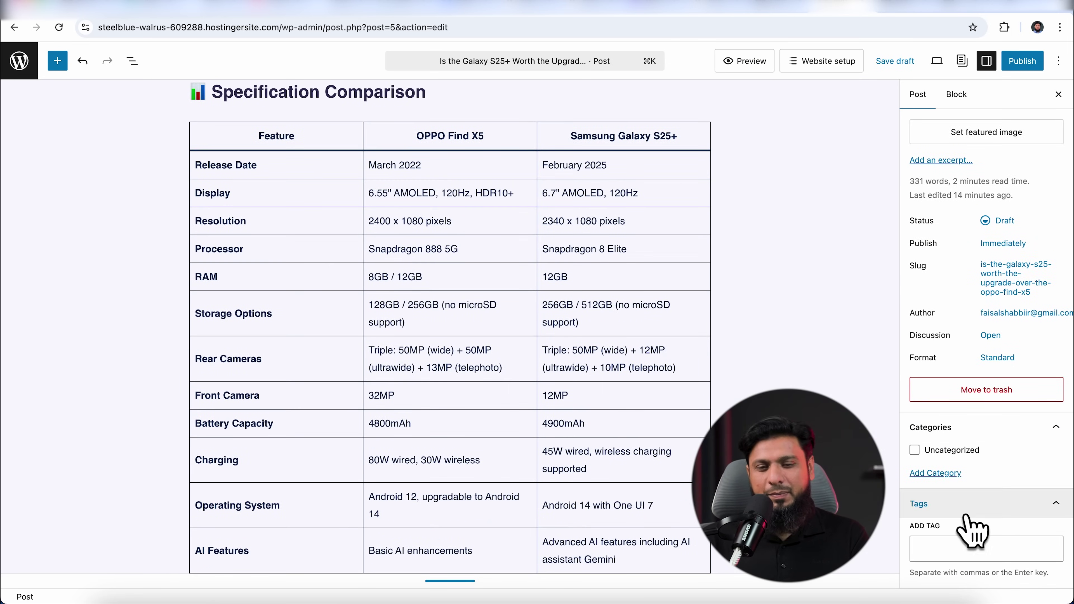
{"action": "scroll", "coordinate": [597, 323], "scroll_direction": "up", "scroll_amount": 10}
{"action": "scroll", "coordinate": [597, 323], "scroll_direction": "down", "scroll_amount": 15}
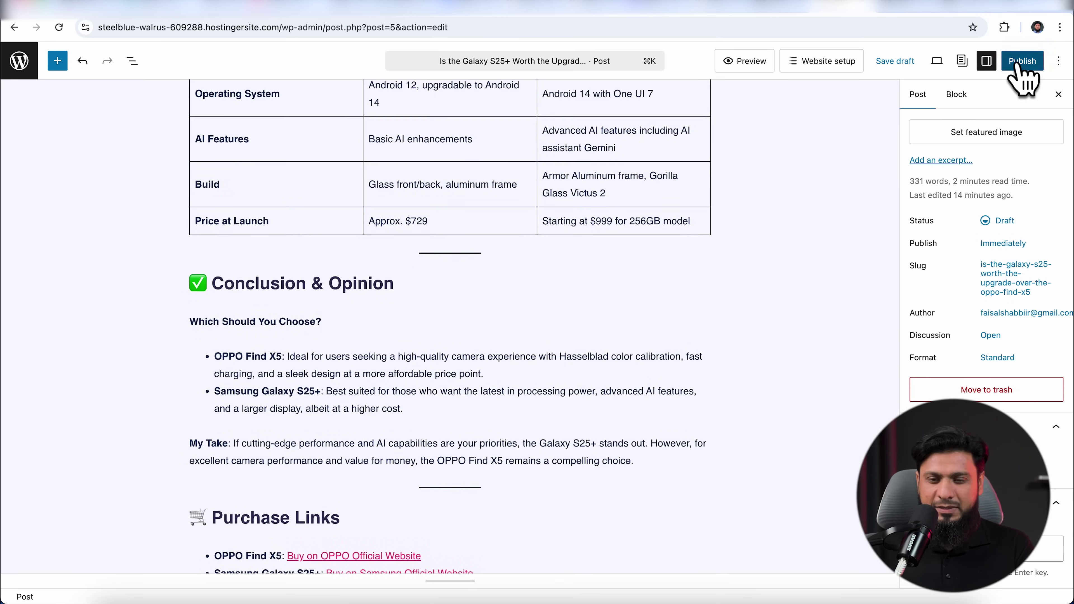
Publish the post, confirm in the pre-publish panel, and view it live.
{"action": "left_click", "coordinate": [1019, 64]}
{"action": "left_click", "coordinate": [1038, 68]}
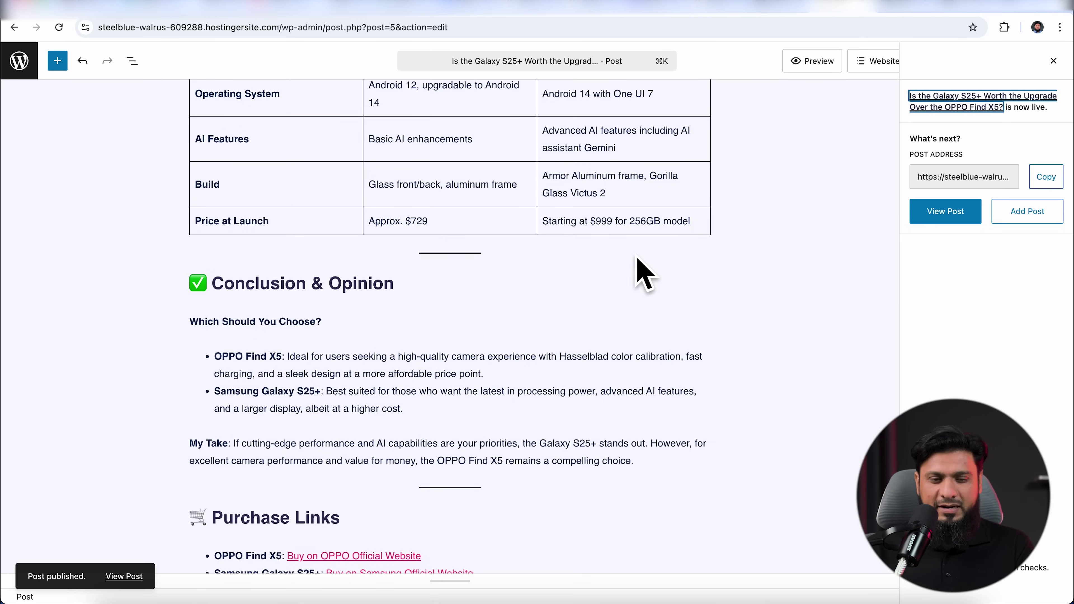
{"action": "left_click", "coordinate": [936, 213]}
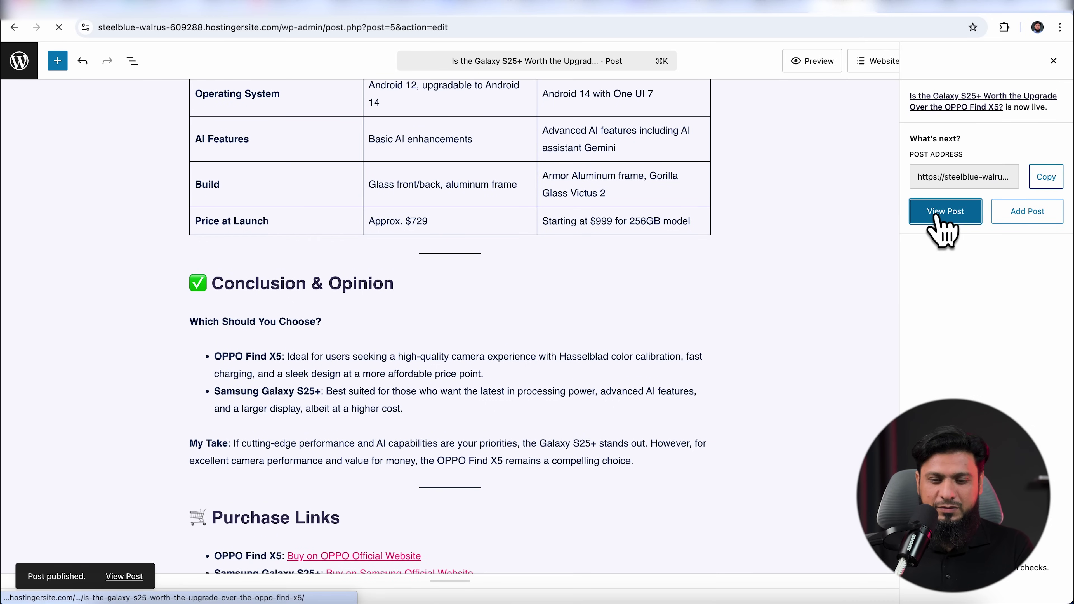
Review the live post's title, Specification Comparison table, Conclusion & Opinion and Purchase Links.
{"action": "scroll", "coordinate": [503, 355], "scroll_direction": "down", "scroll_amount": 8}
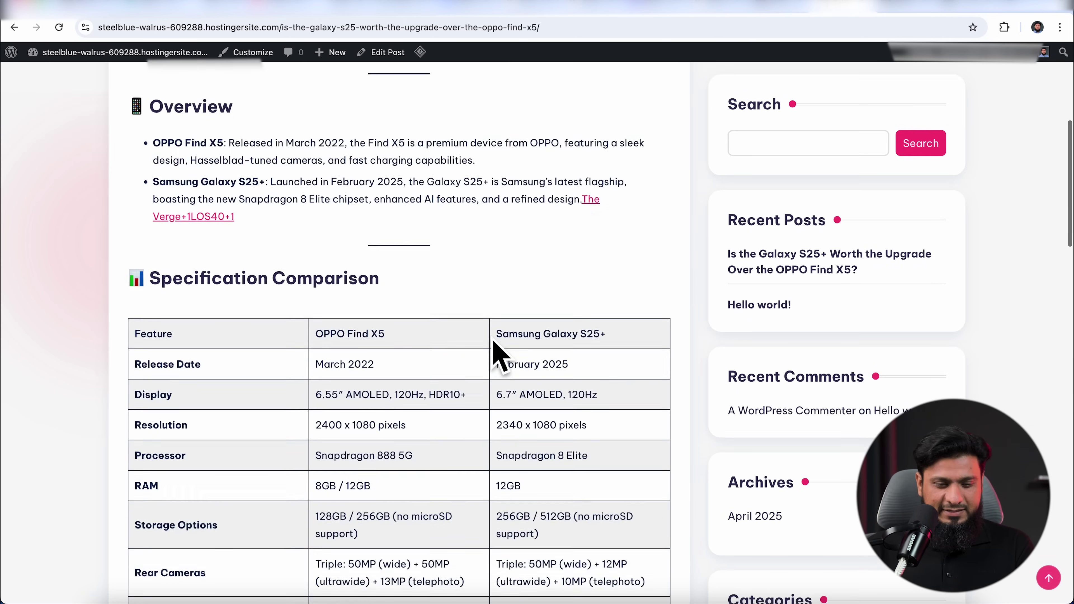
{"action": "scroll", "coordinate": [503, 351], "scroll_direction": "down", "scroll_amount": 10}
{"action": "scroll", "coordinate": [545, 319], "scroll_direction": "up", "scroll_amount": 8}
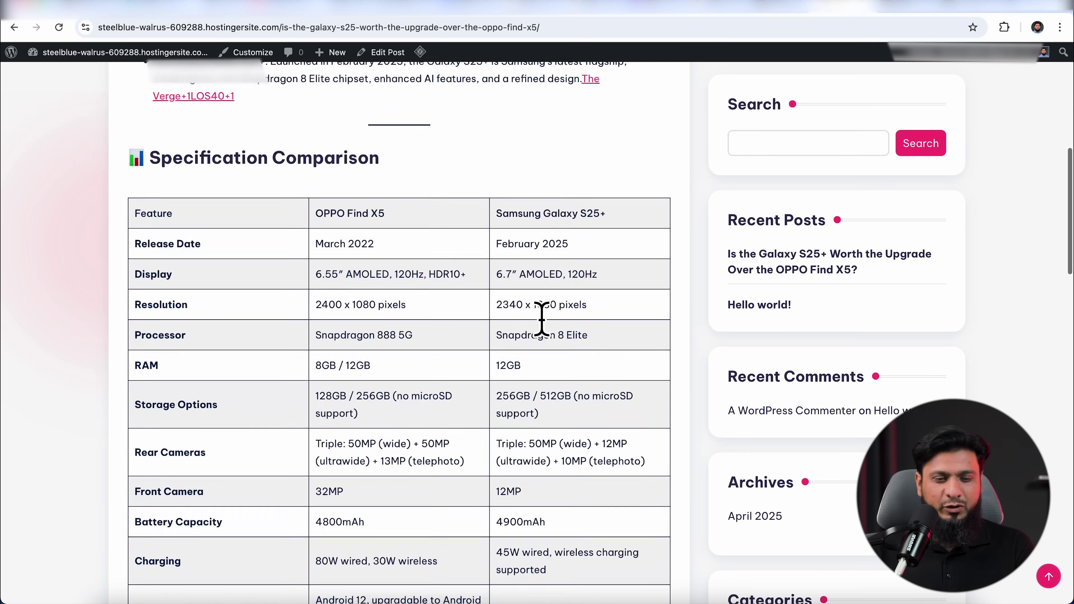
{"action": "scroll", "coordinate": [542, 319], "scroll_direction": "up", "scroll_amount": 10}
{"action": "left_click_drag", "start_coordinate": [183, 254], "coordinate": [416, 277]}
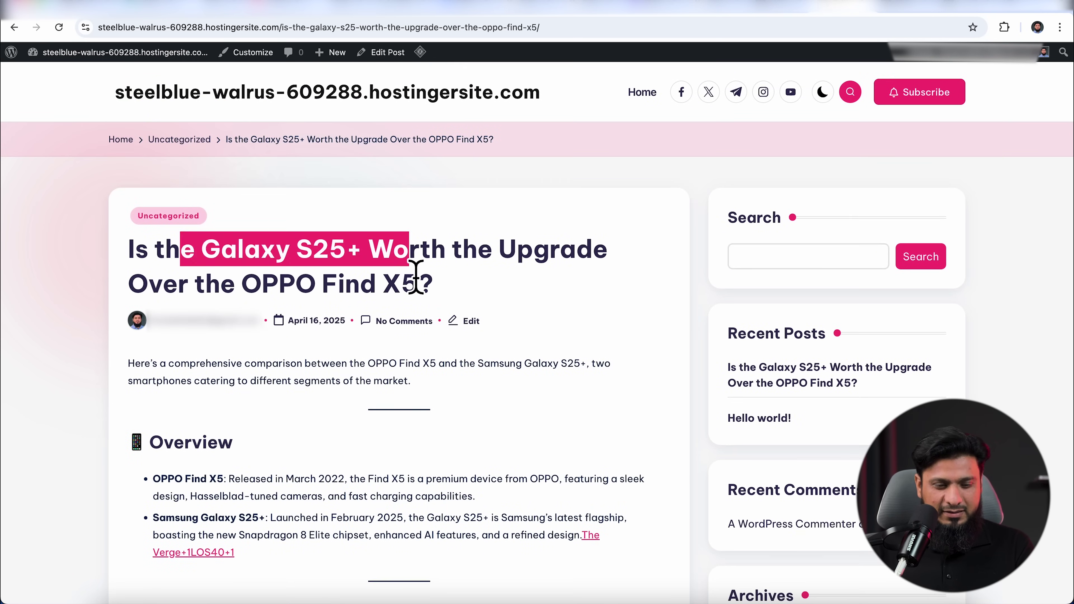
{"action": "scroll", "coordinate": [417, 277], "scroll_direction": "down", "scroll_amount": 12}
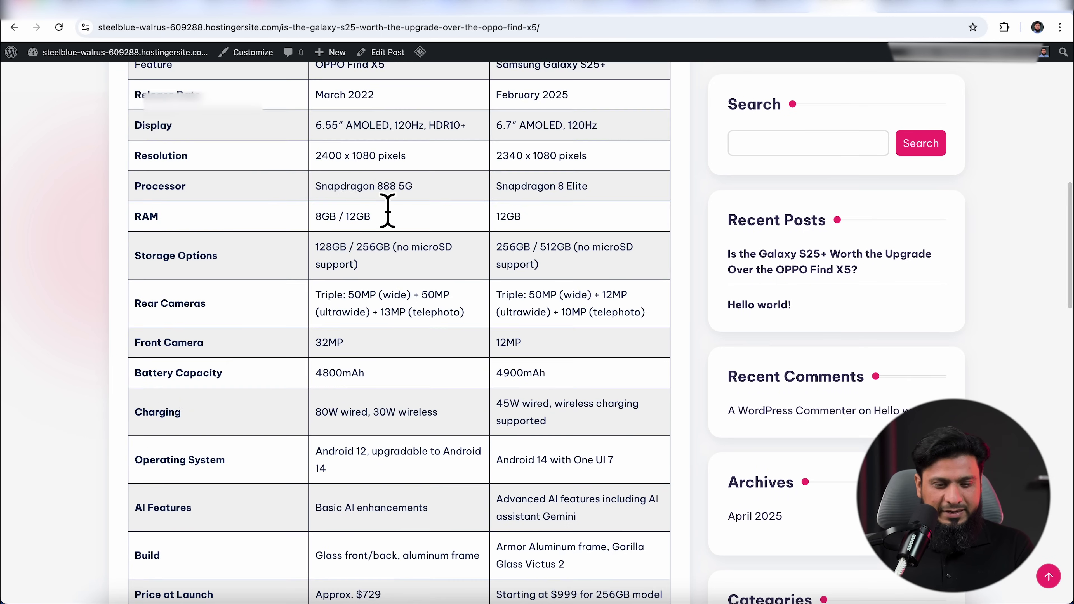
{"action": "scroll", "coordinate": [387, 210], "scroll_direction": "up", "scroll_amount": 3}
{"action": "scroll", "coordinate": [510, 280], "scroll_direction": "down", "scroll_amount": 6}
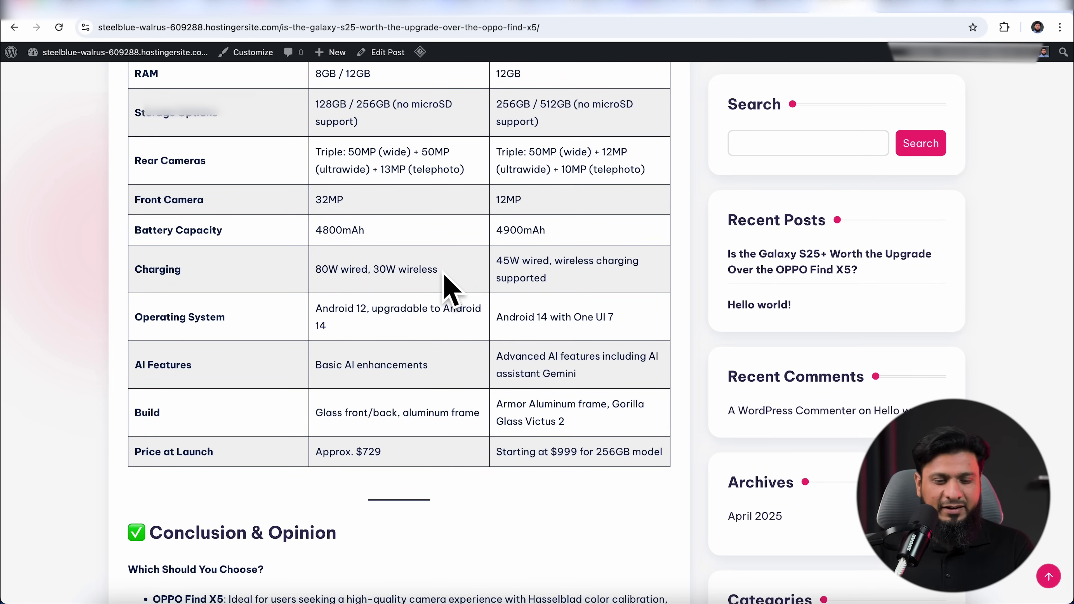
{"action": "scroll", "coordinate": [533, 266], "scroll_direction": "down", "scroll_amount": 8}
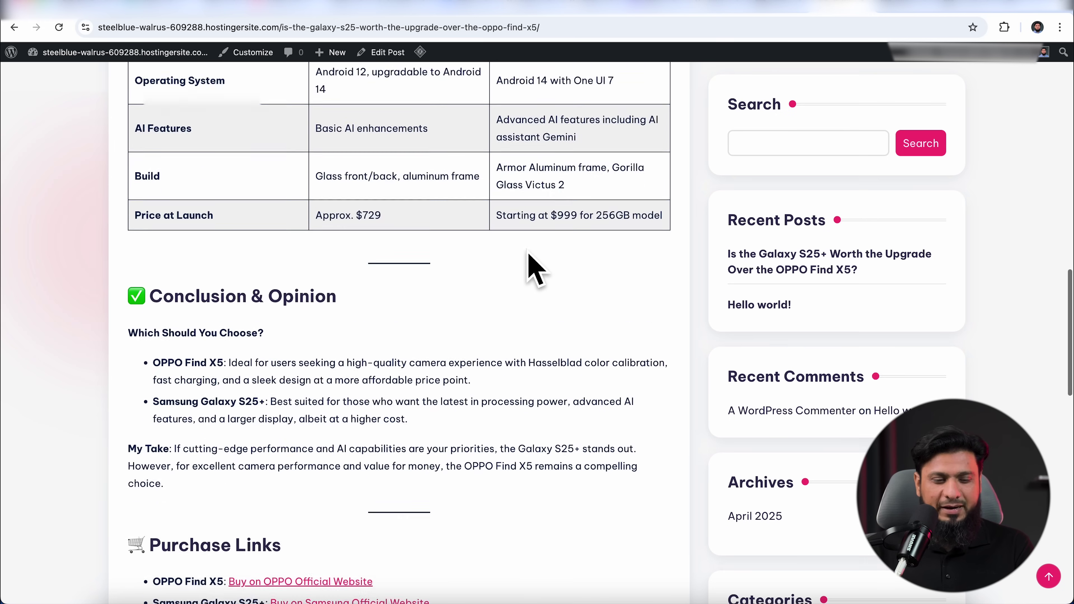
{"action": "left_click_drag", "start_coordinate": [155, 165], "coordinate": [355, 157]}
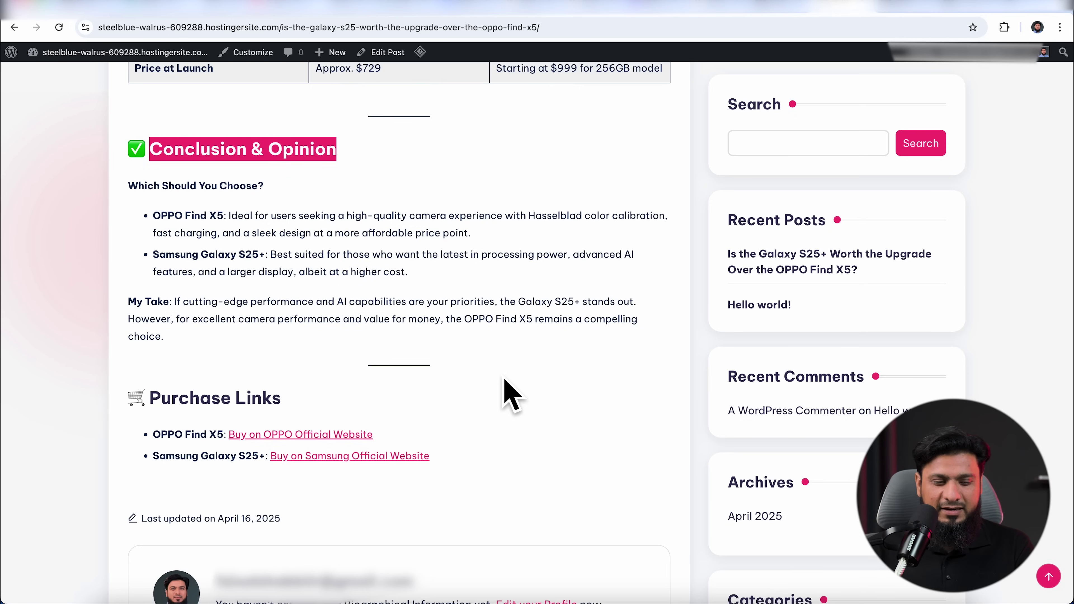
{"action": "left_click", "coordinate": [306, 434]}
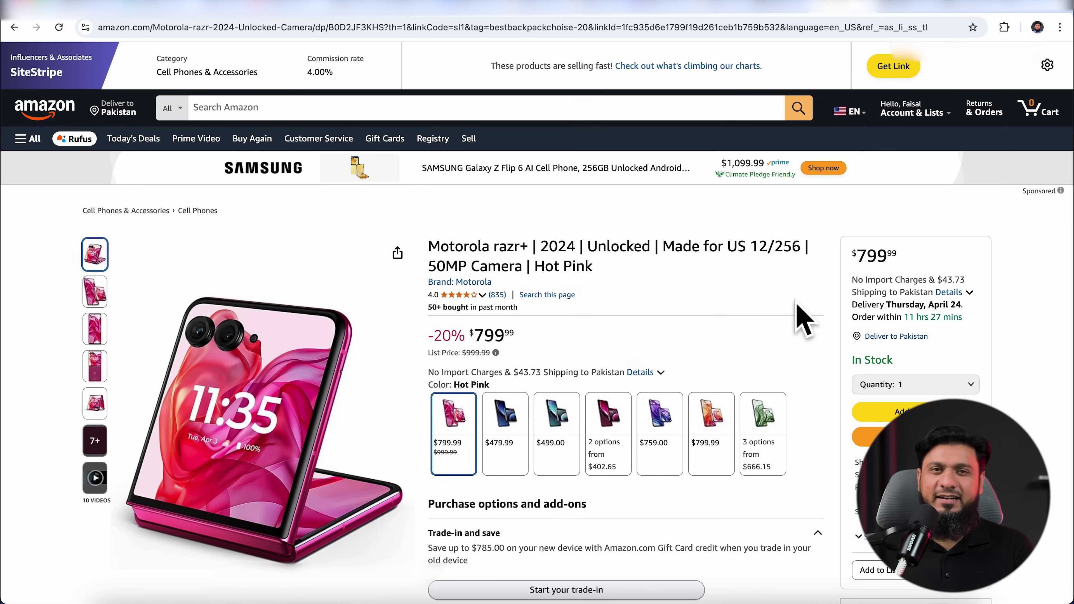
{"action": "scroll", "coordinate": [790, 321], "scroll_direction": "down", "scroll_amount": 1}
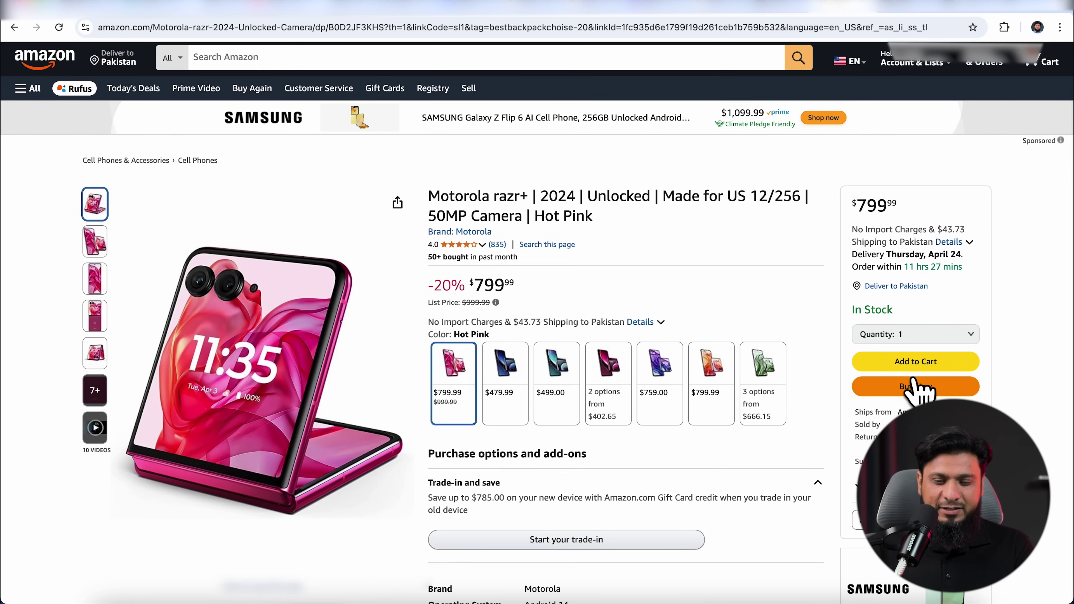
{"action": "scroll", "coordinate": [511, 191], "scroll_direction": "up", "scroll_amount": 1}
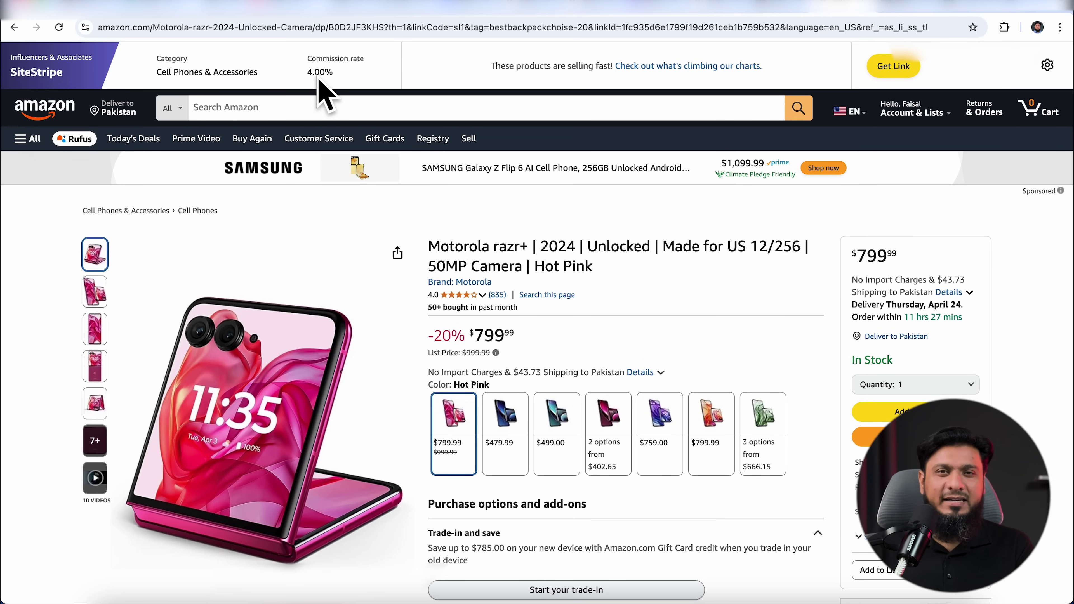
{"action": "left_click", "coordinate": [15, 29]}
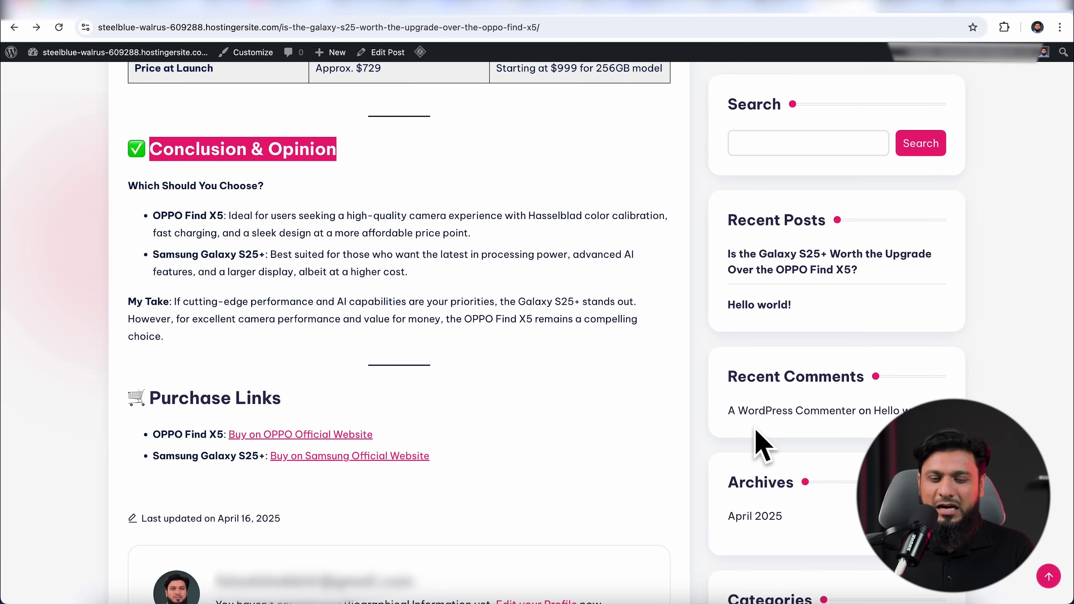